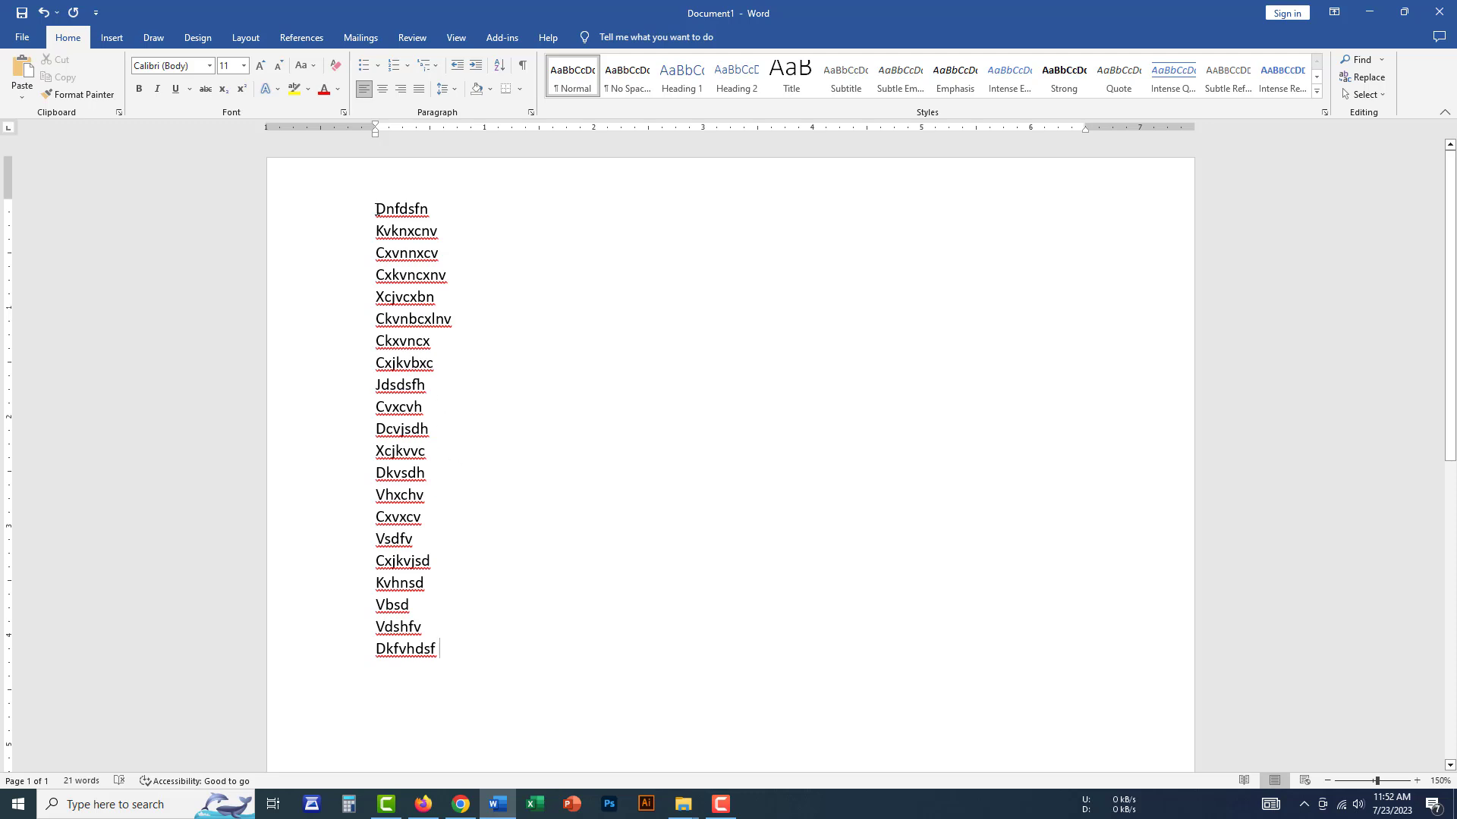
Put a plain asterisk in front of each of the first two lines, and undo both asterisks
click(376, 209)
text(*)
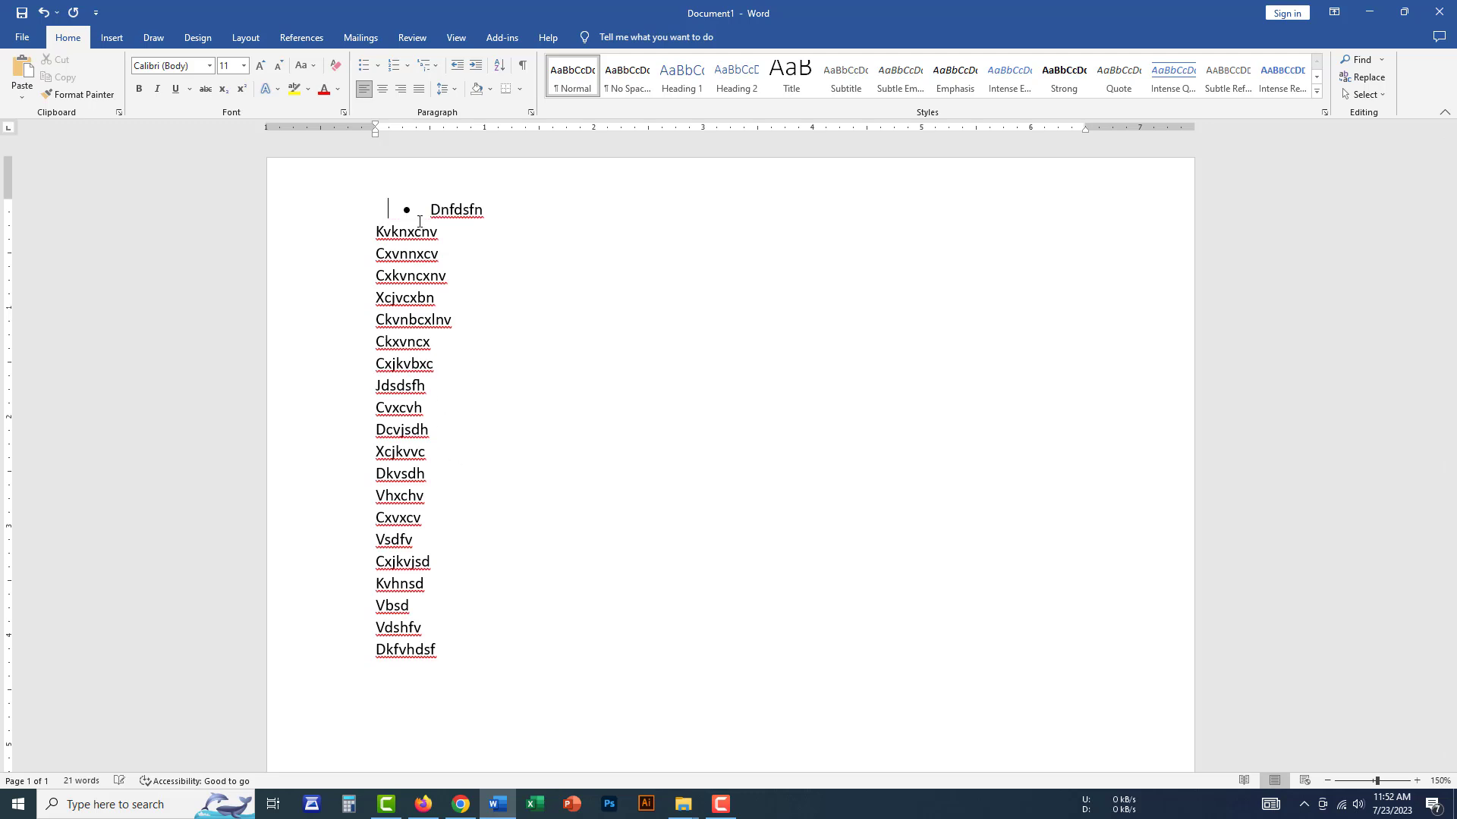
key(ctrl+z)
click(379, 246)
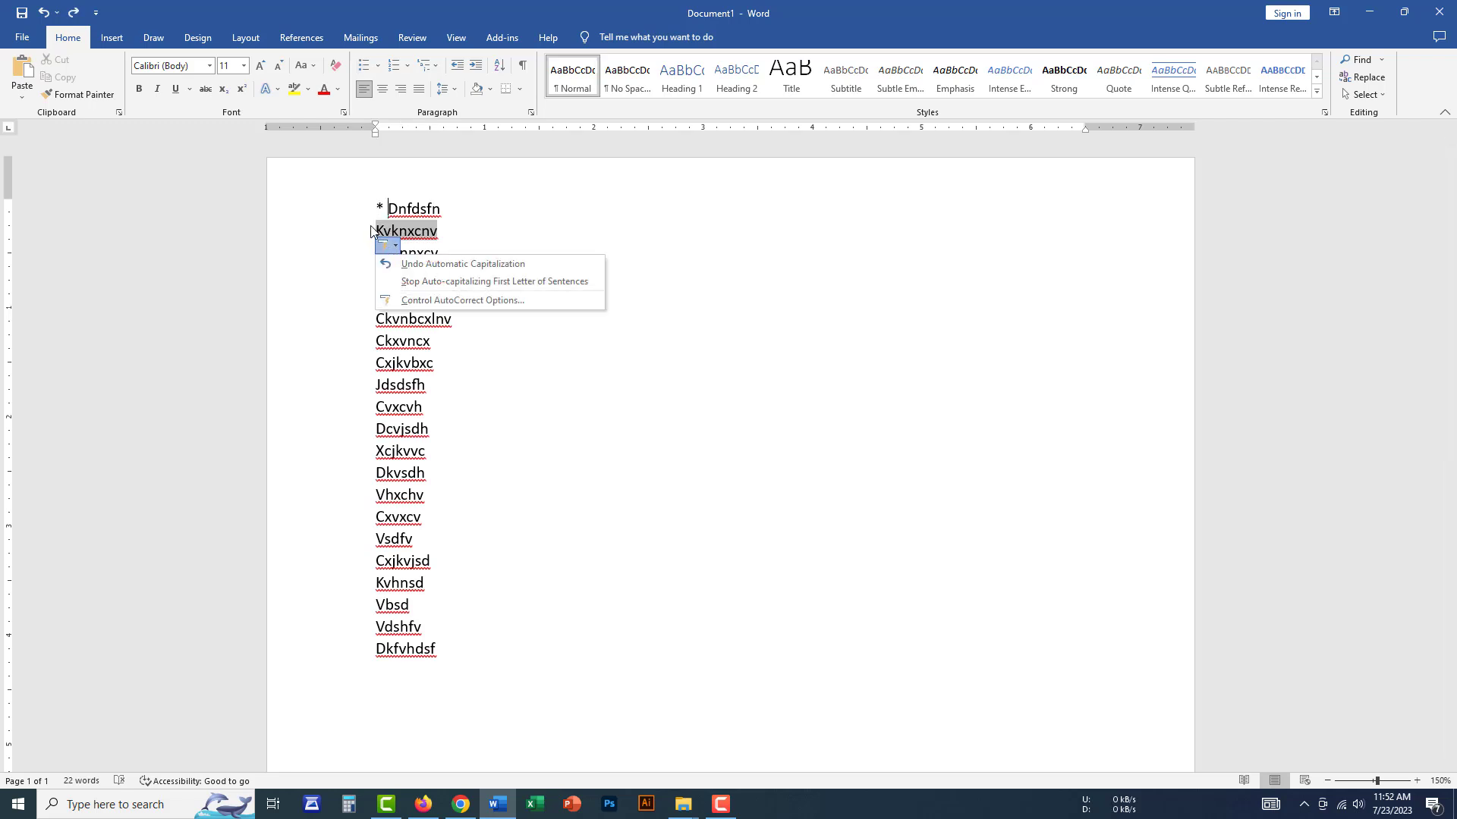
click(376, 230)
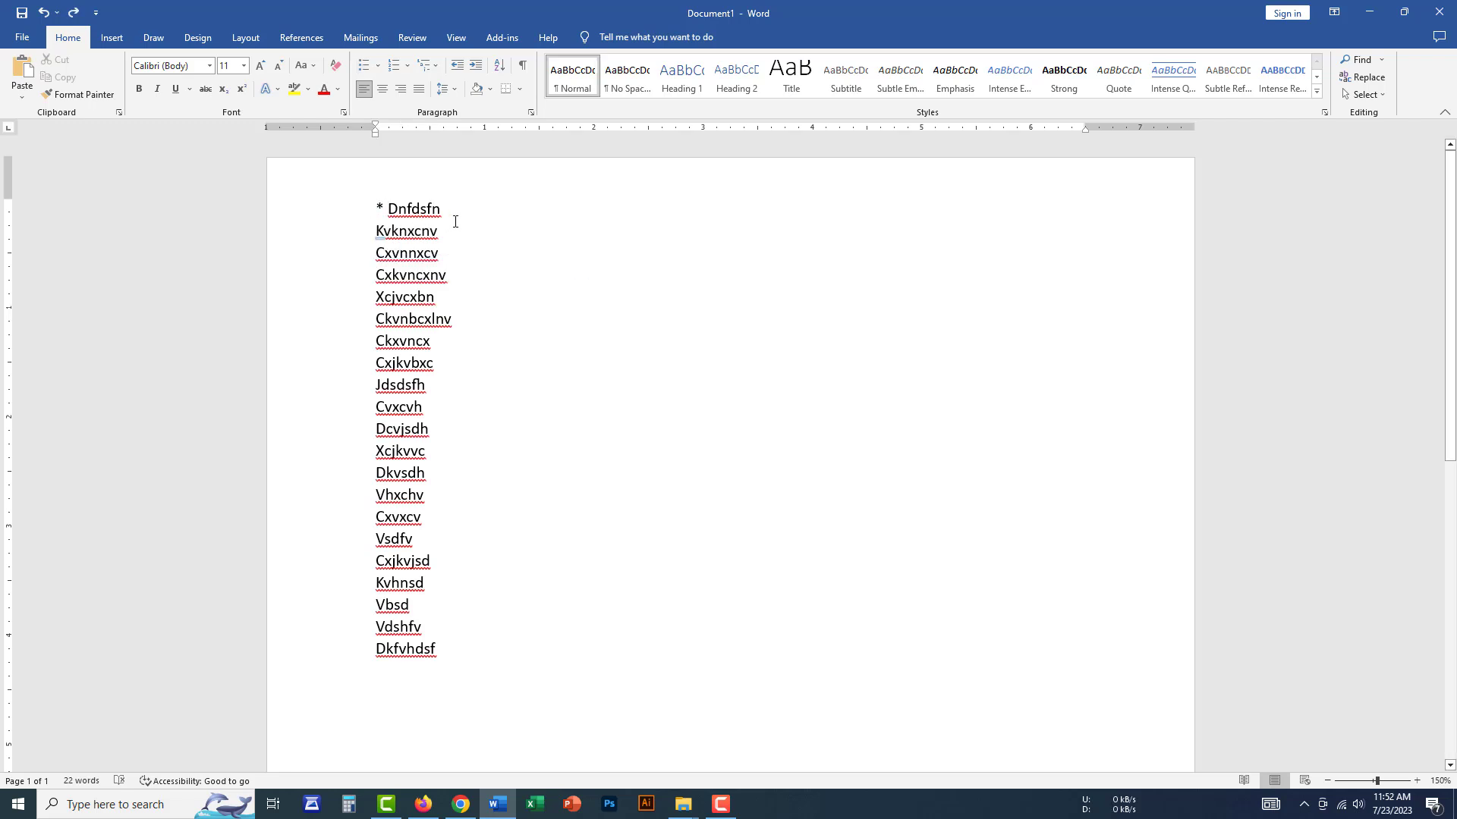
text(*)
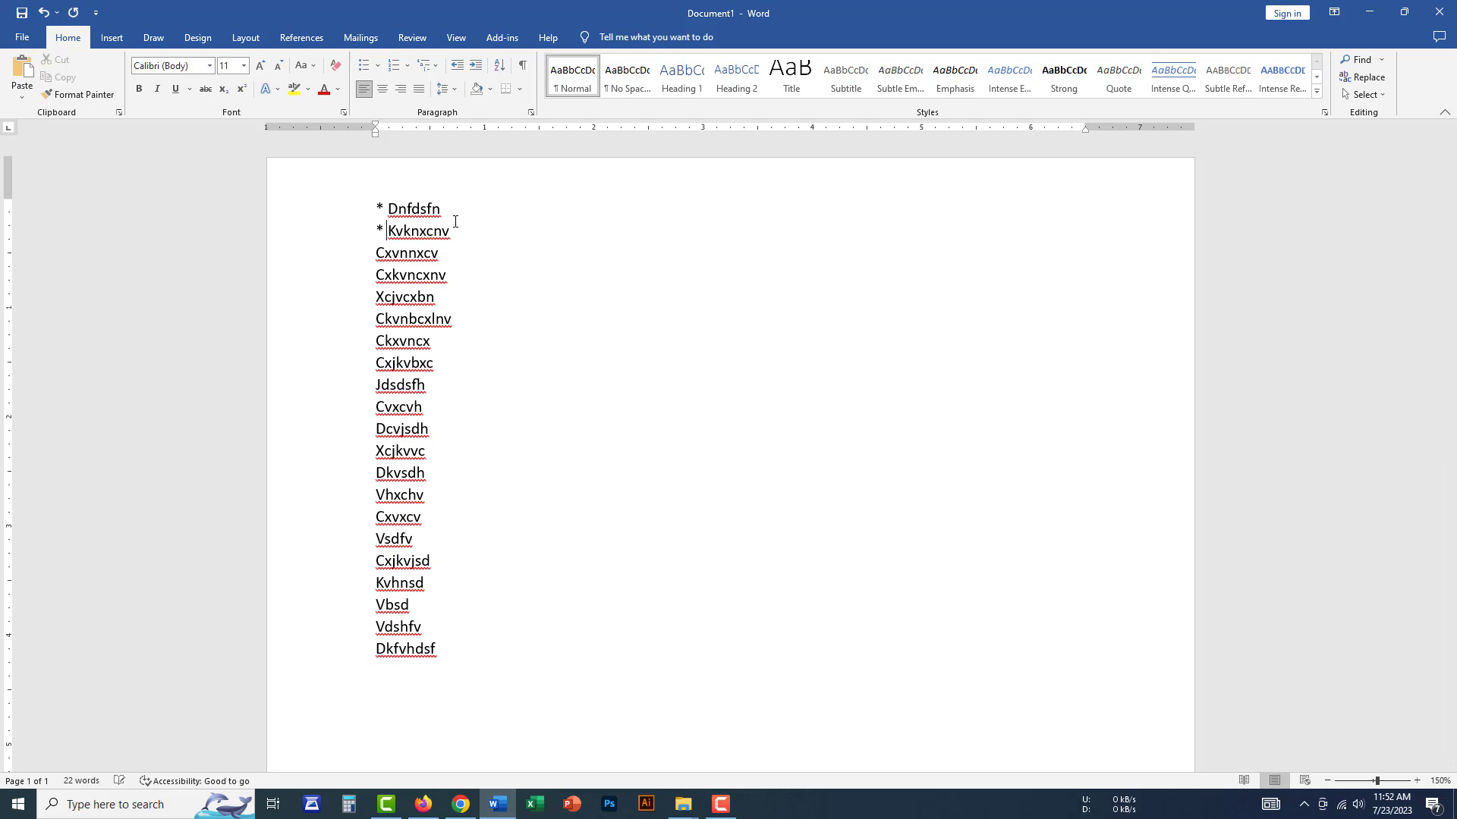
click(376, 253)
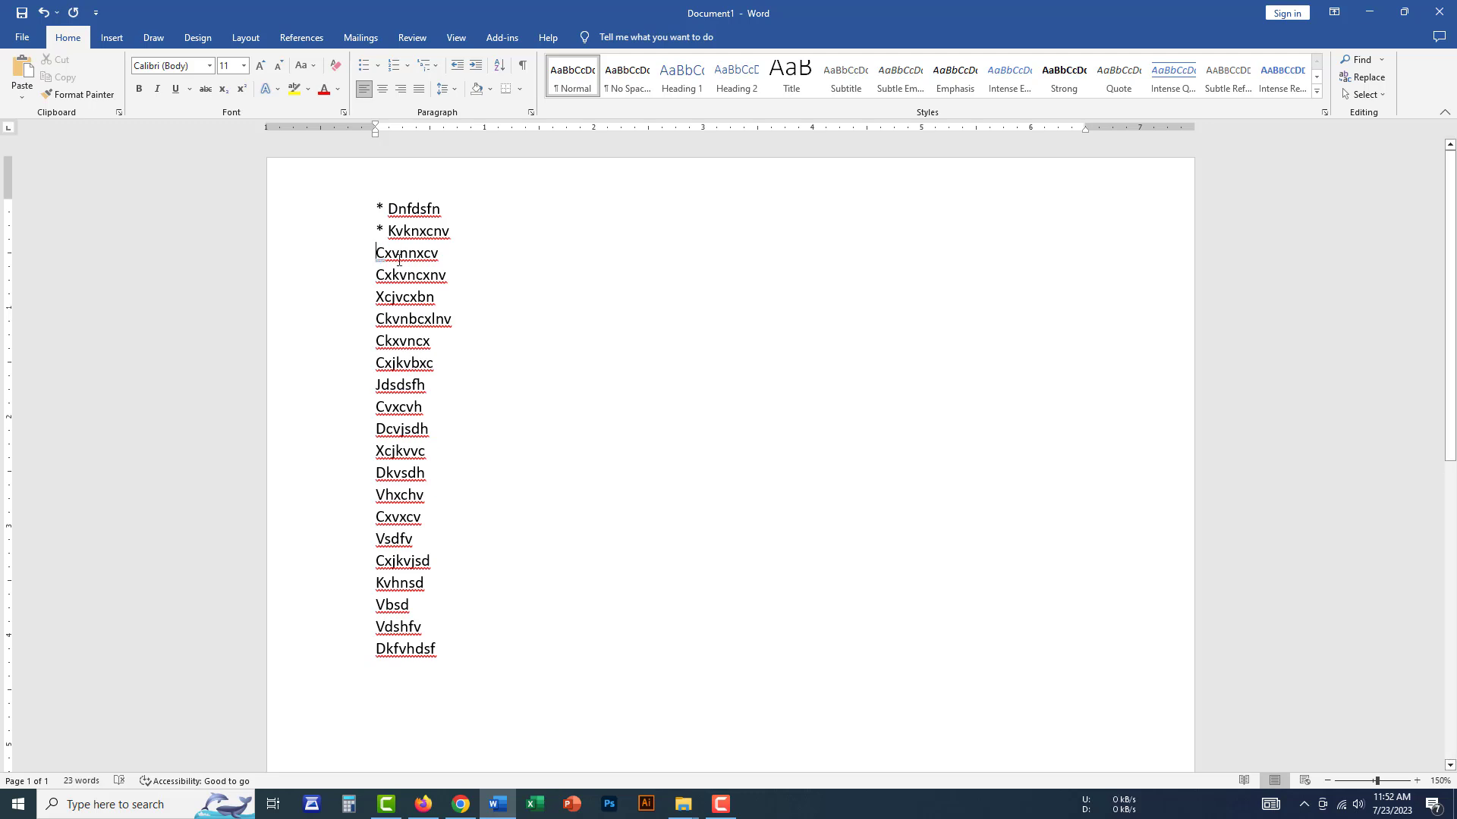
key(ctrl+z)
key(ctrl+z)
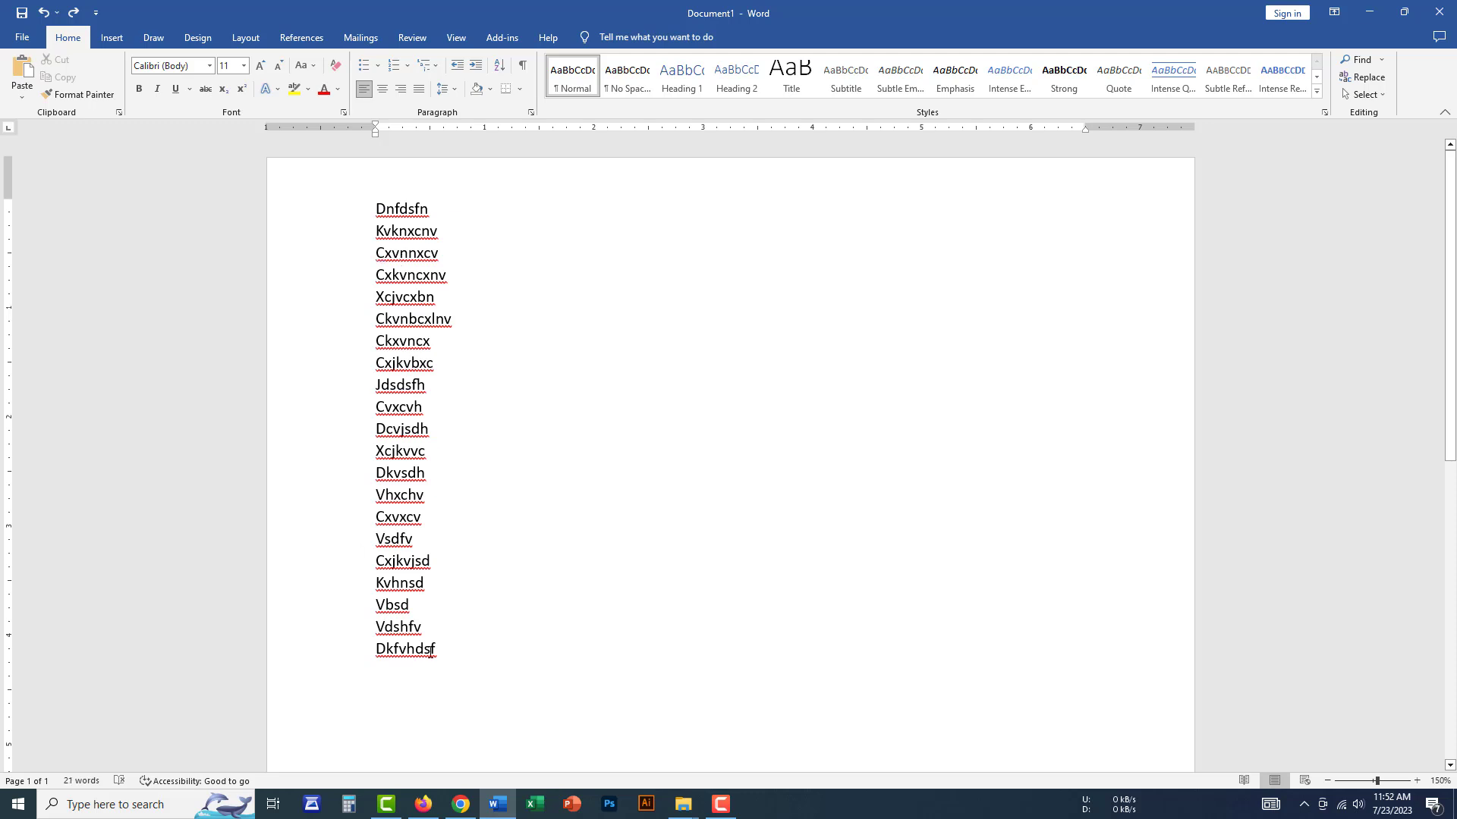
Format all the lines from Dnfdsfn to Dkfvhdsf as a bulleted list with the arrowhead bullet
drag(423, 645, 380, 217)
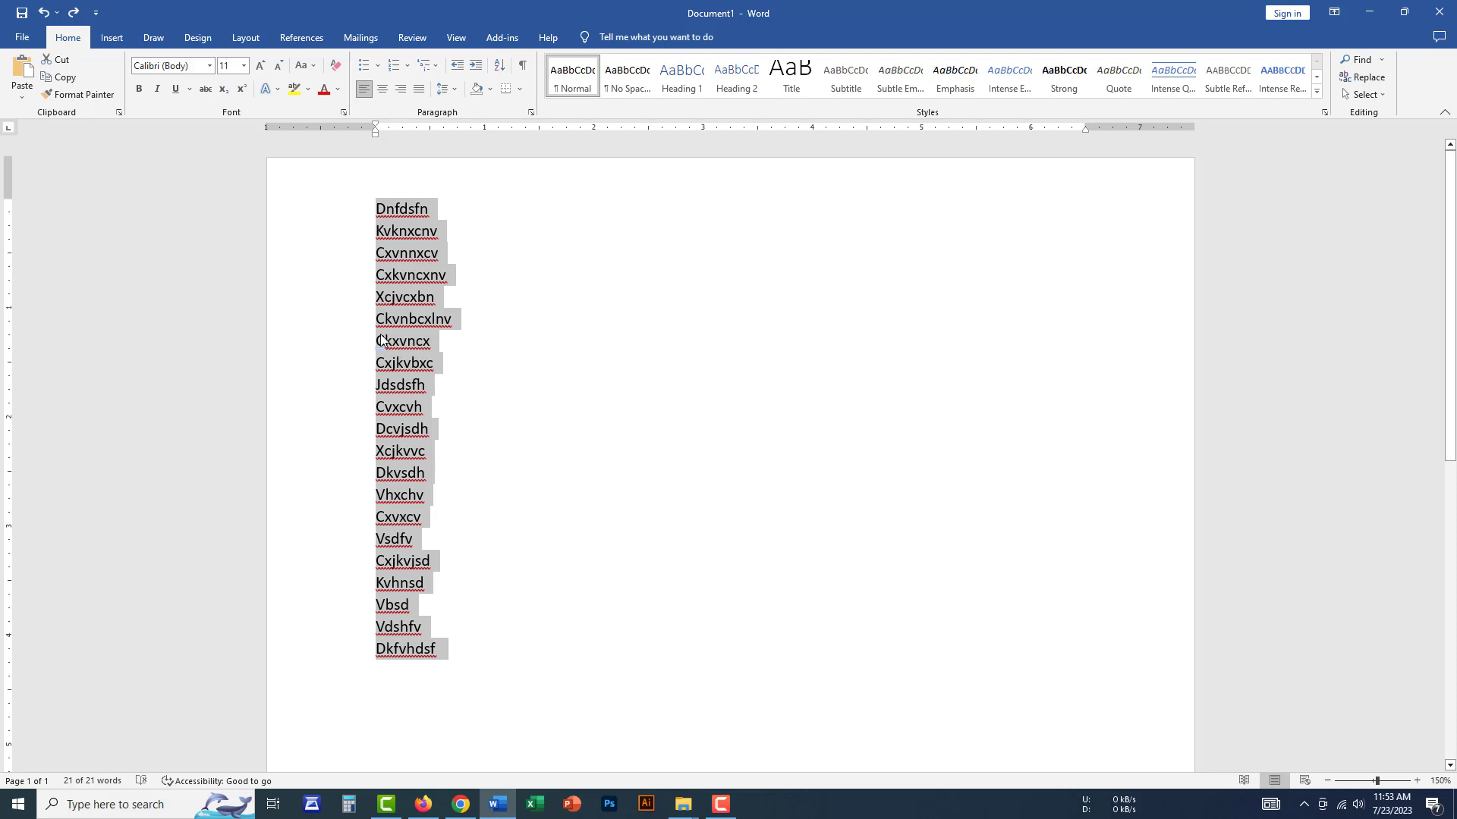
click(468, 430)
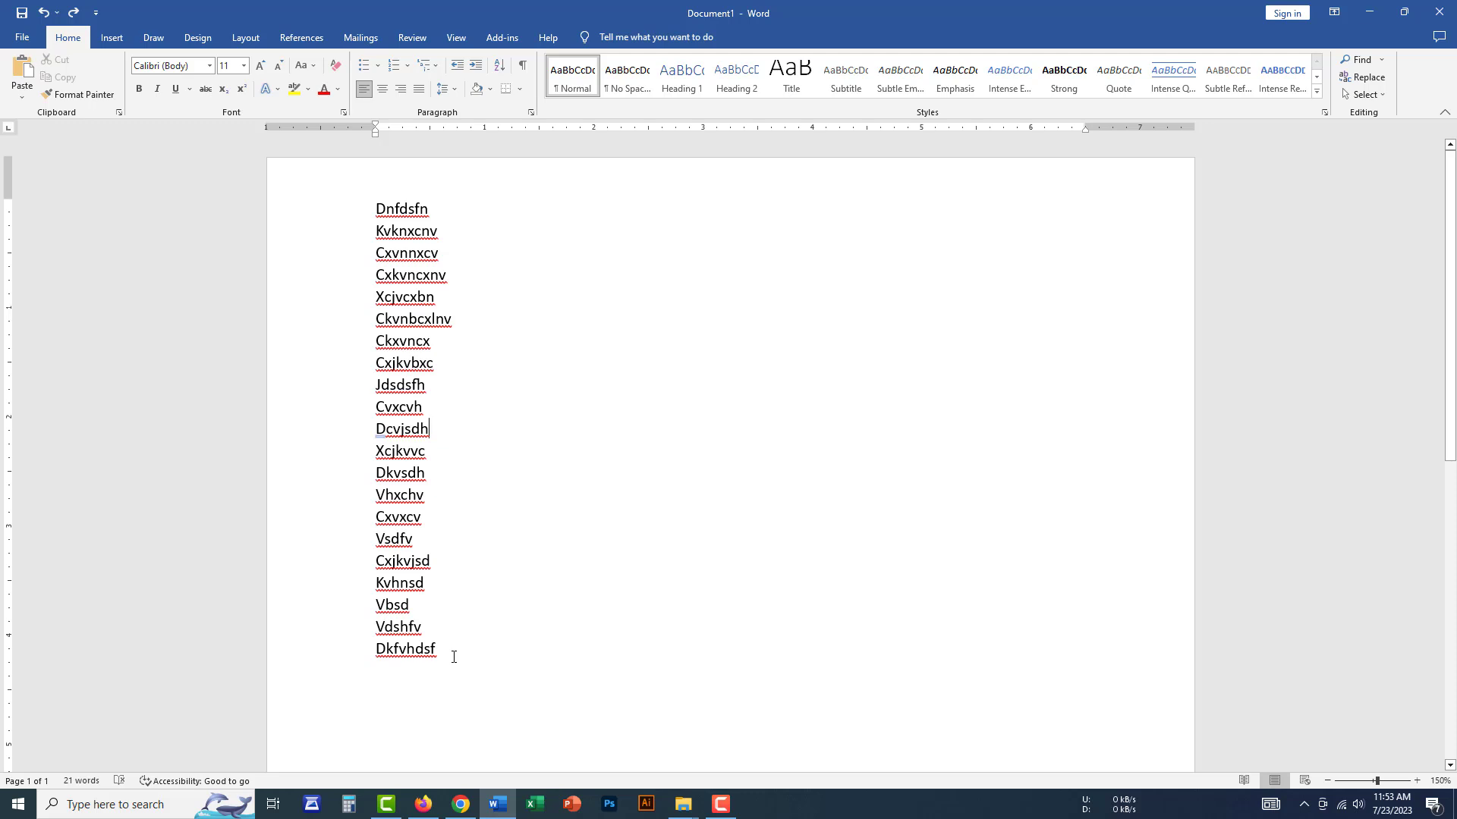
drag(454, 657, 352, 225)
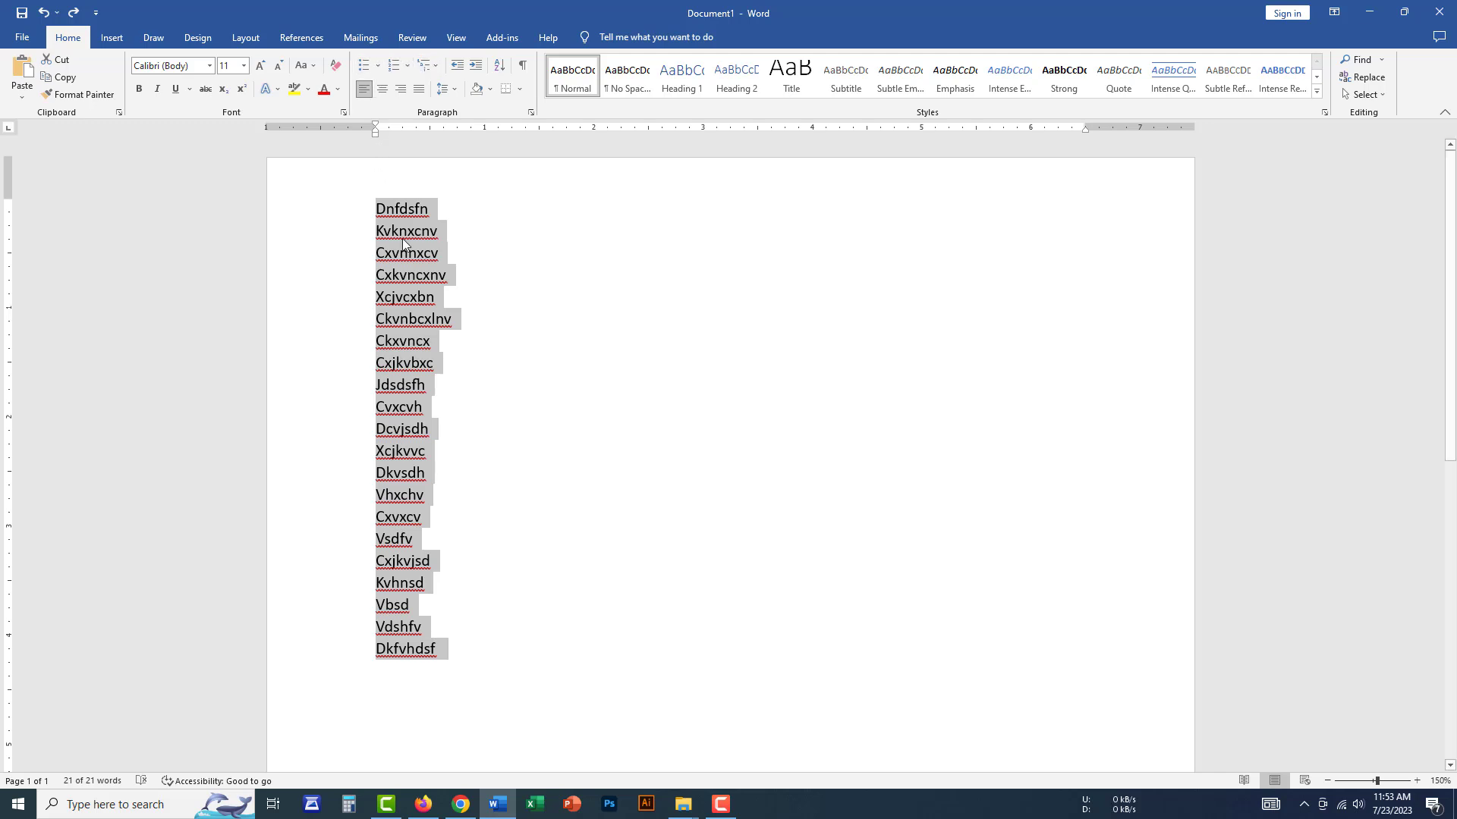
click(444, 340)
drag(441, 654, 322, 208)
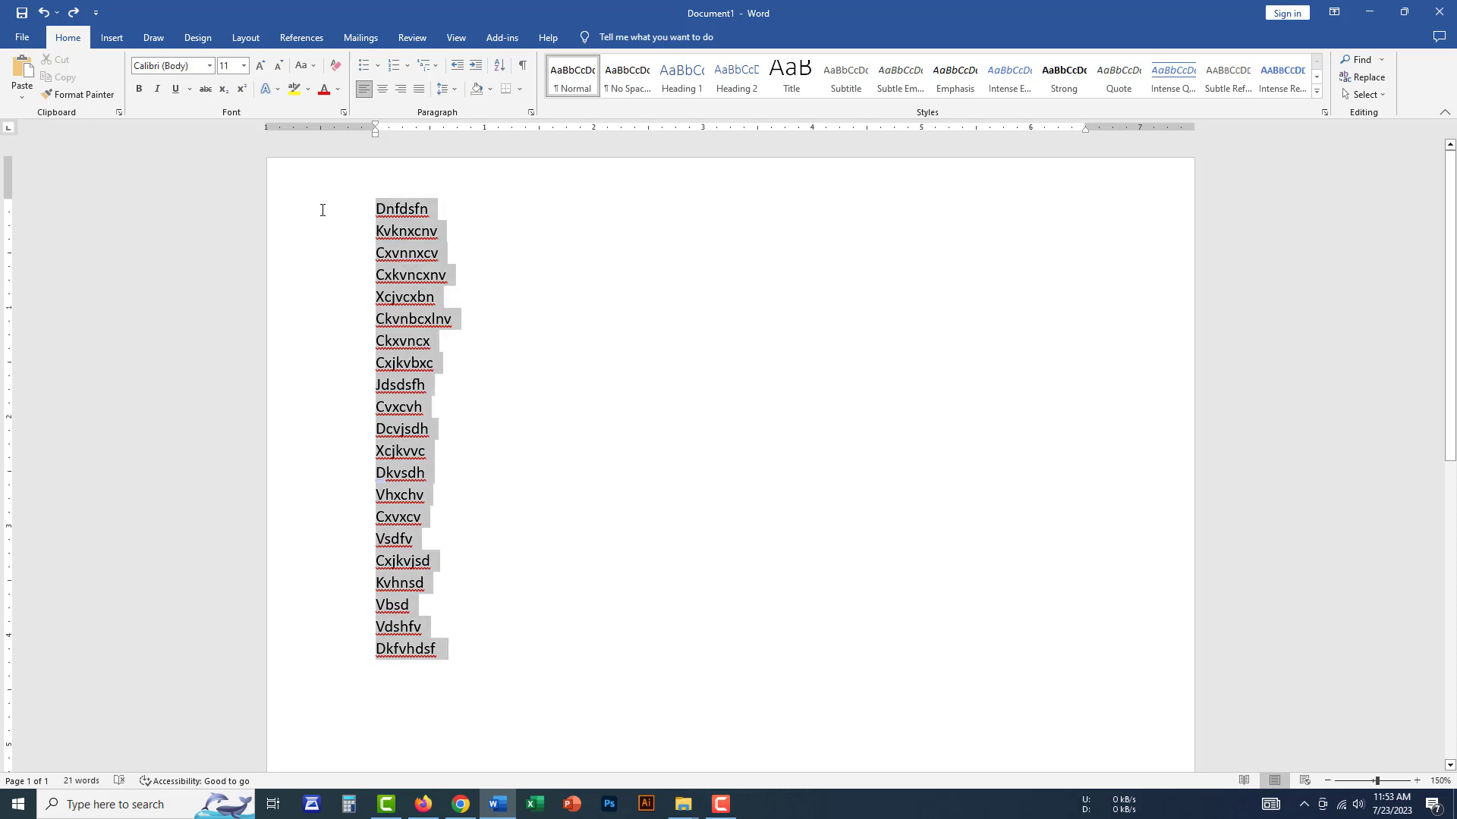
click(377, 70)
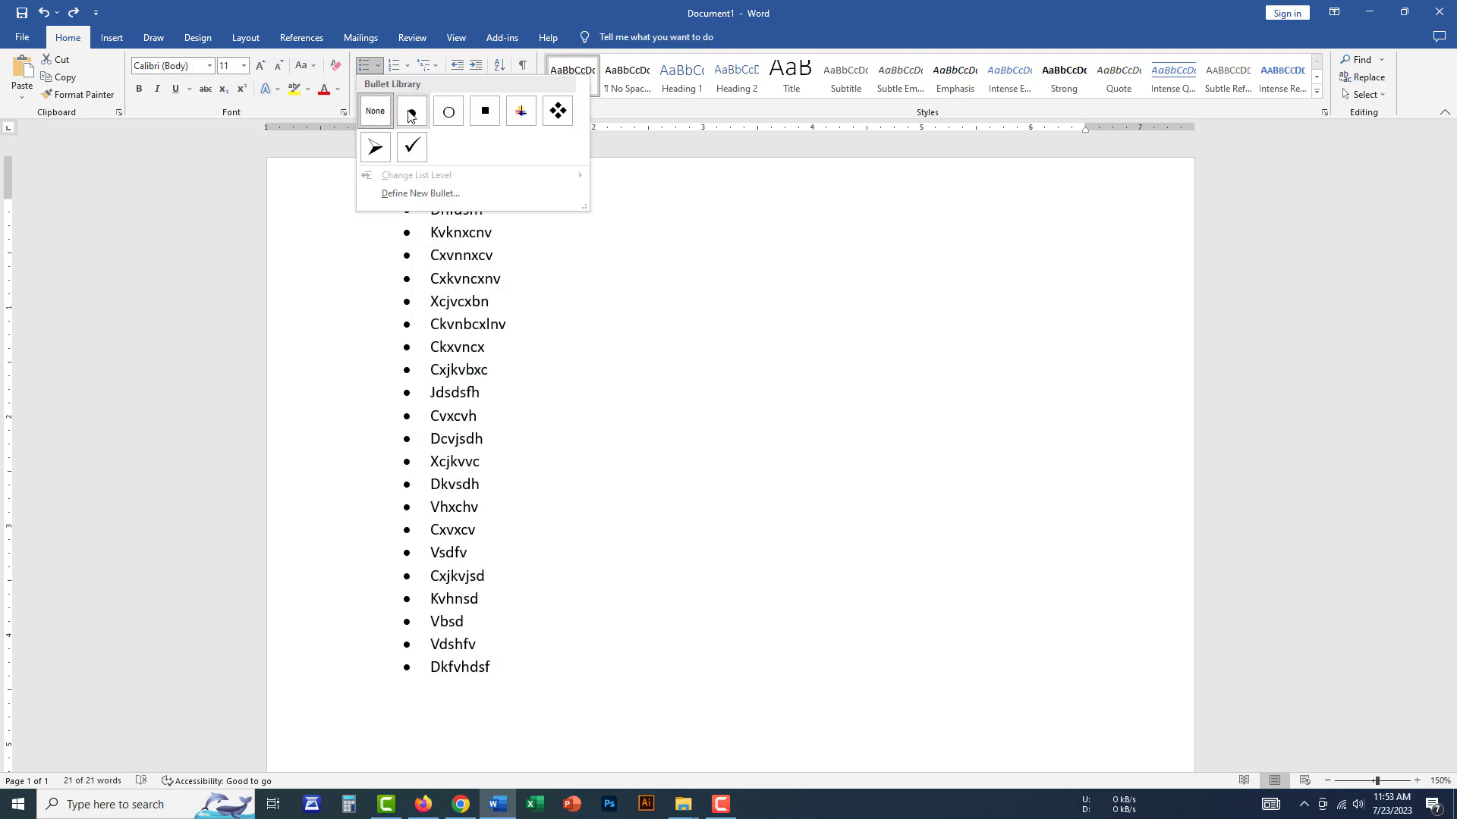
click(374, 149)
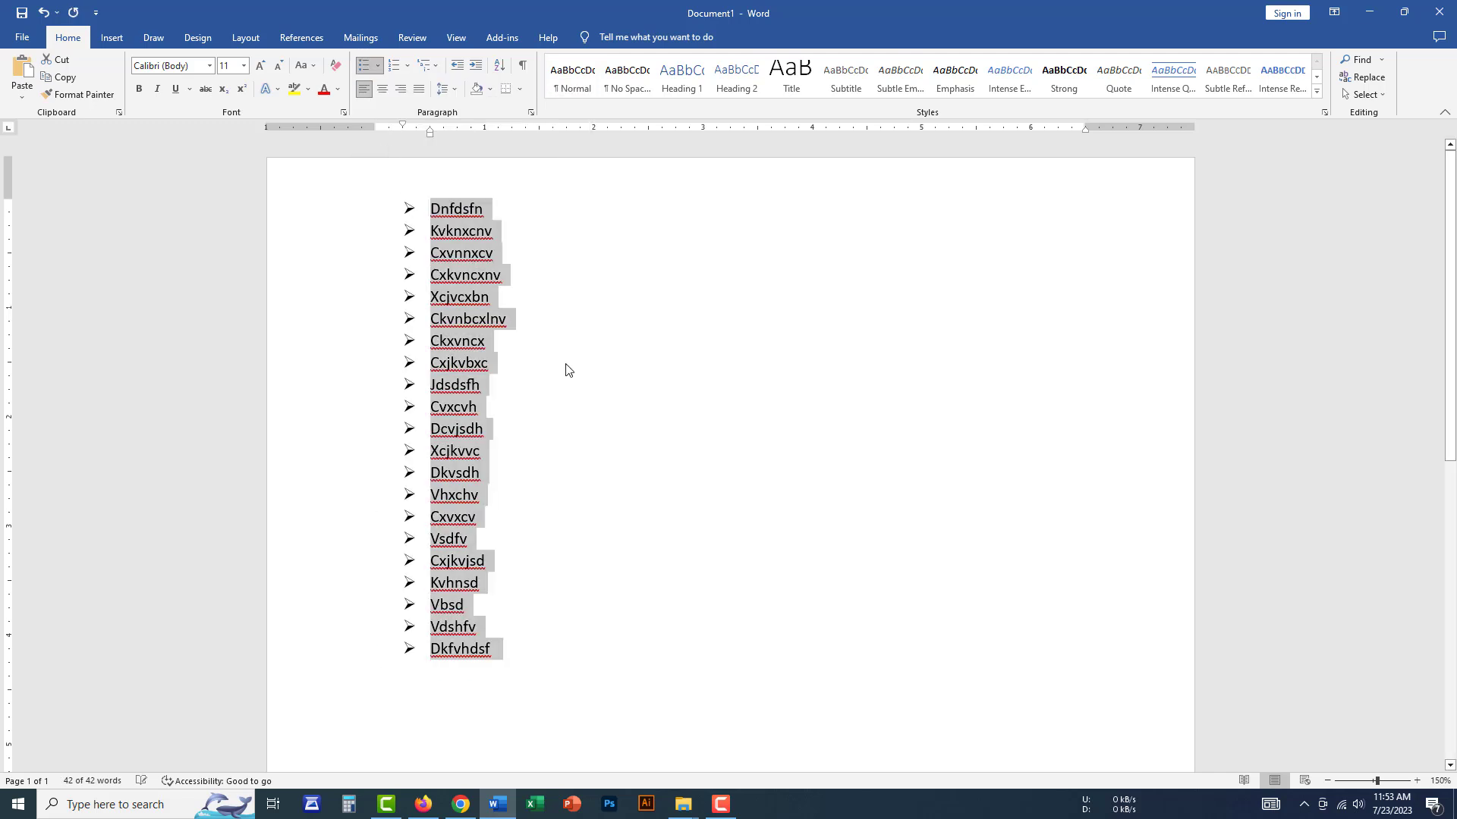
click(568, 613)
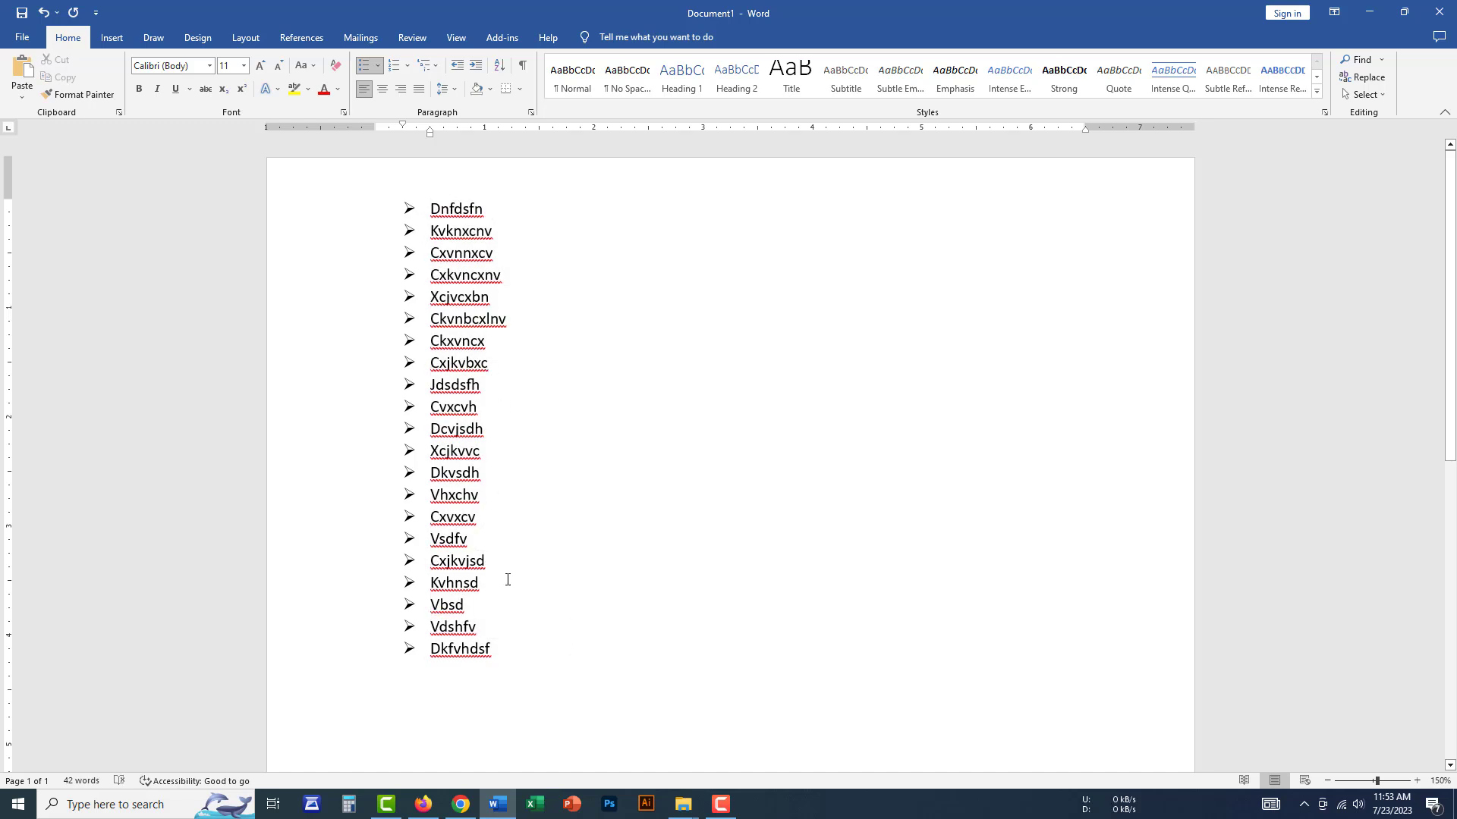
Add the bulleted items V ndsfdsfn, Dknsdfn, Dfsdkfhn and Rigeri after Dkfvhdsf
click(500, 654)
key(Return)
text(V ndsfdsfn)
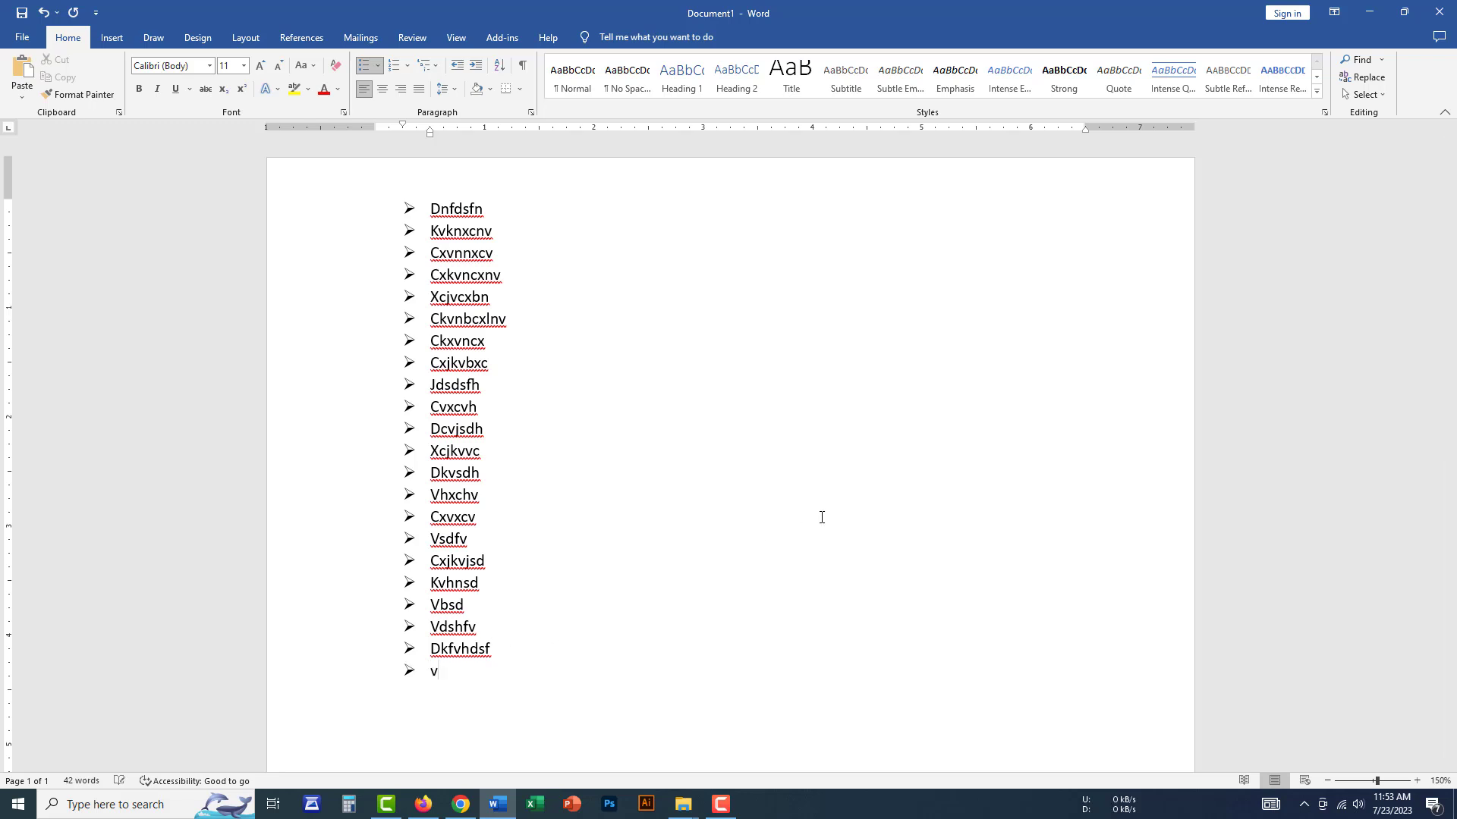
key(Return)
text(Dknsdfn)
key(Return)
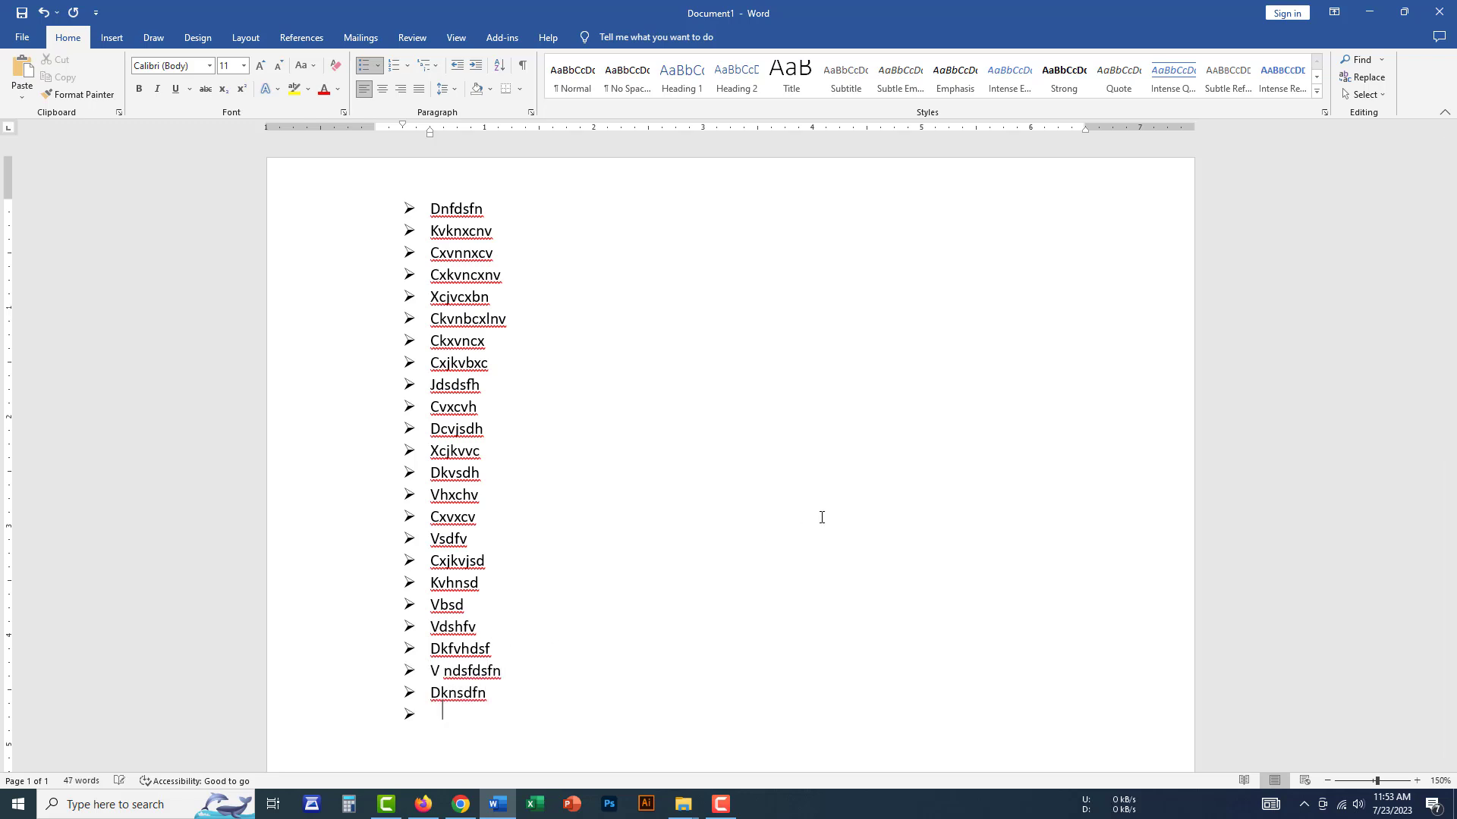
text(Dfsdkfhn)
key(Return)
text(Rigeri)
key(Return)
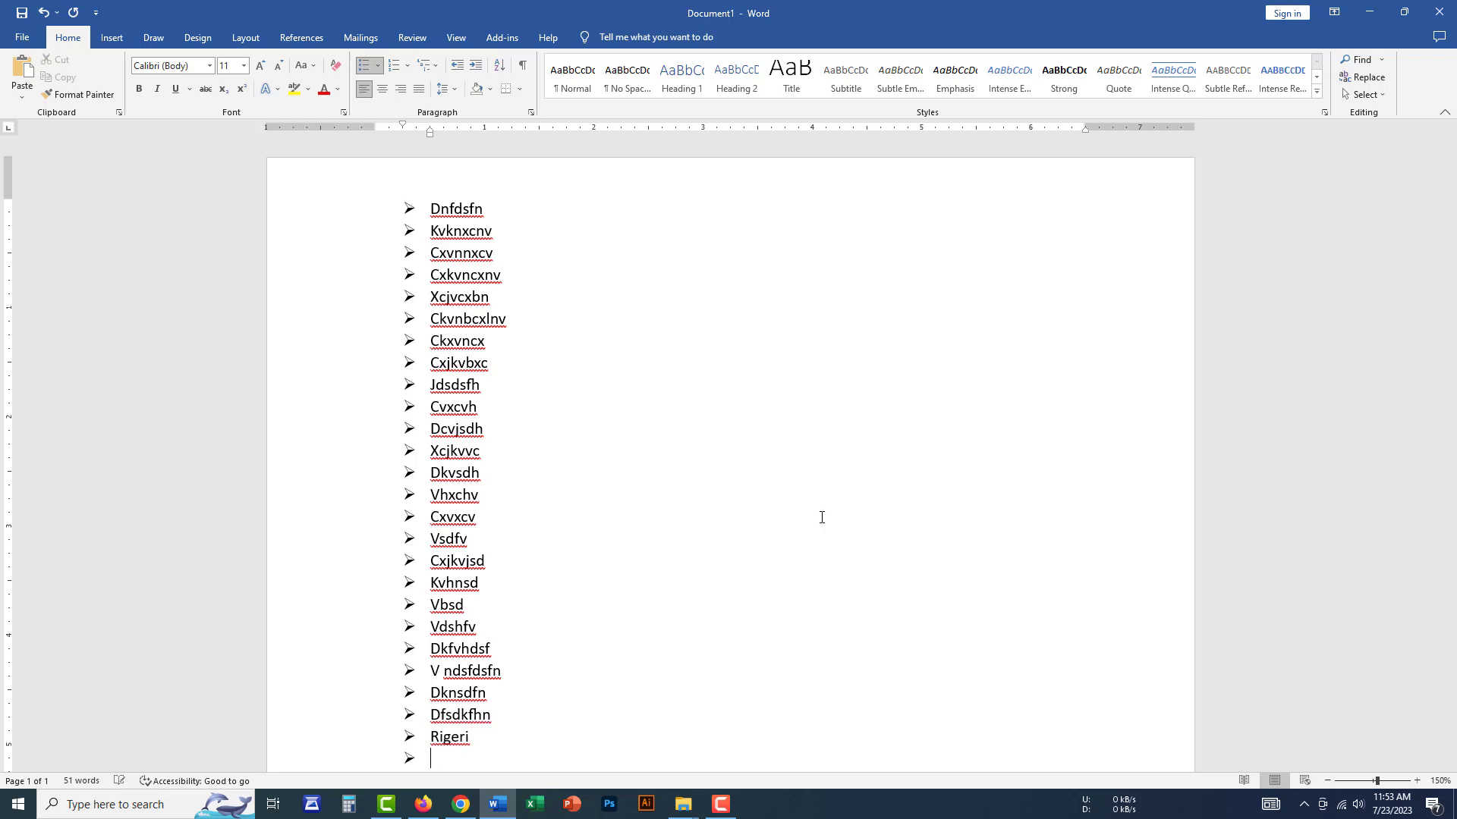
Add the items Vbfvb, Vkndf and Kdfgvsd after Rigeri, and end the bulleted list on the line below them
text(Vbfvb)
key(Return)
text(Vkndf)
key(Return)
text(Kdfgvsd)
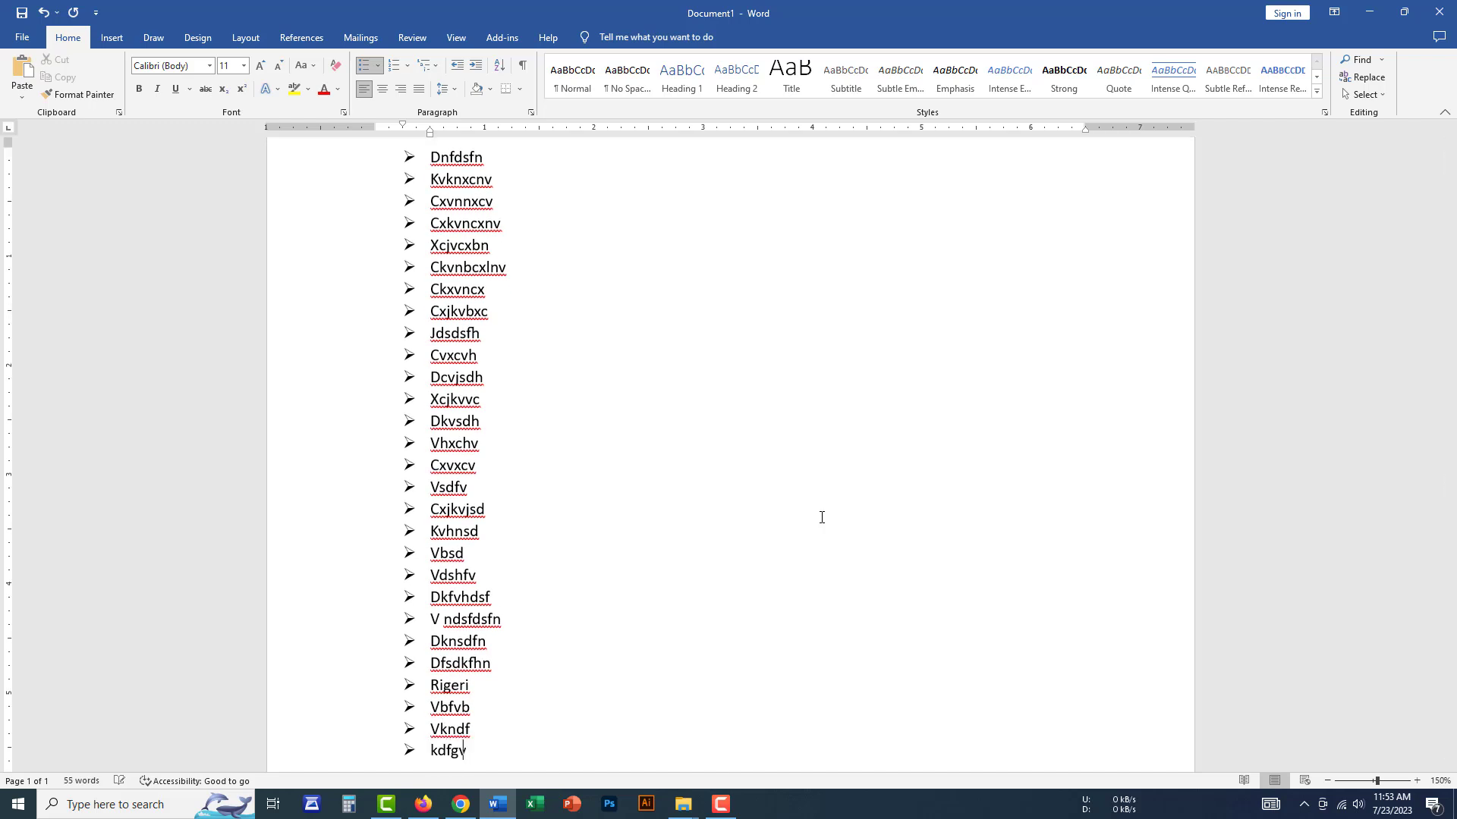
key(Return)
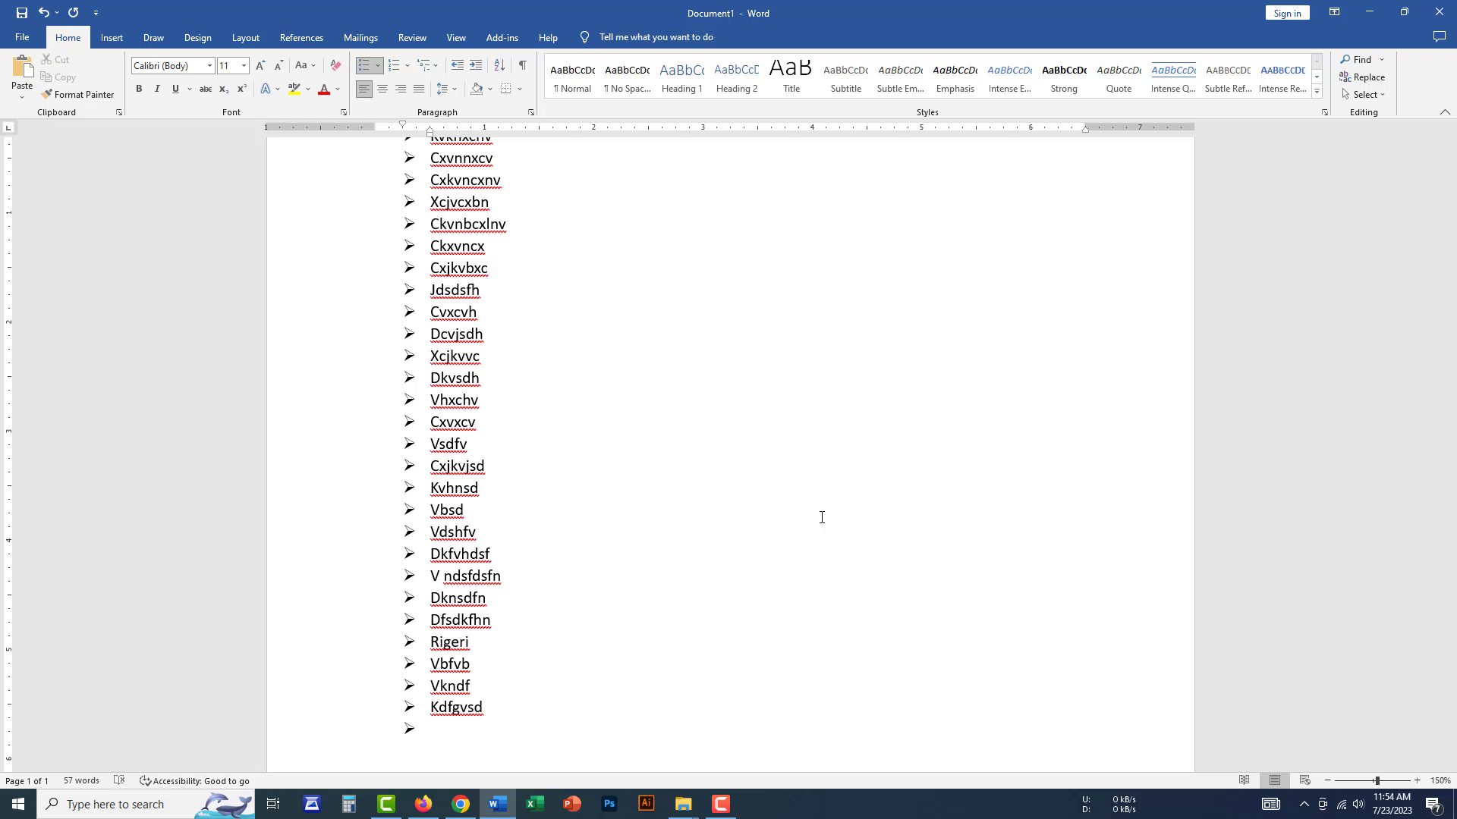
key(Return)
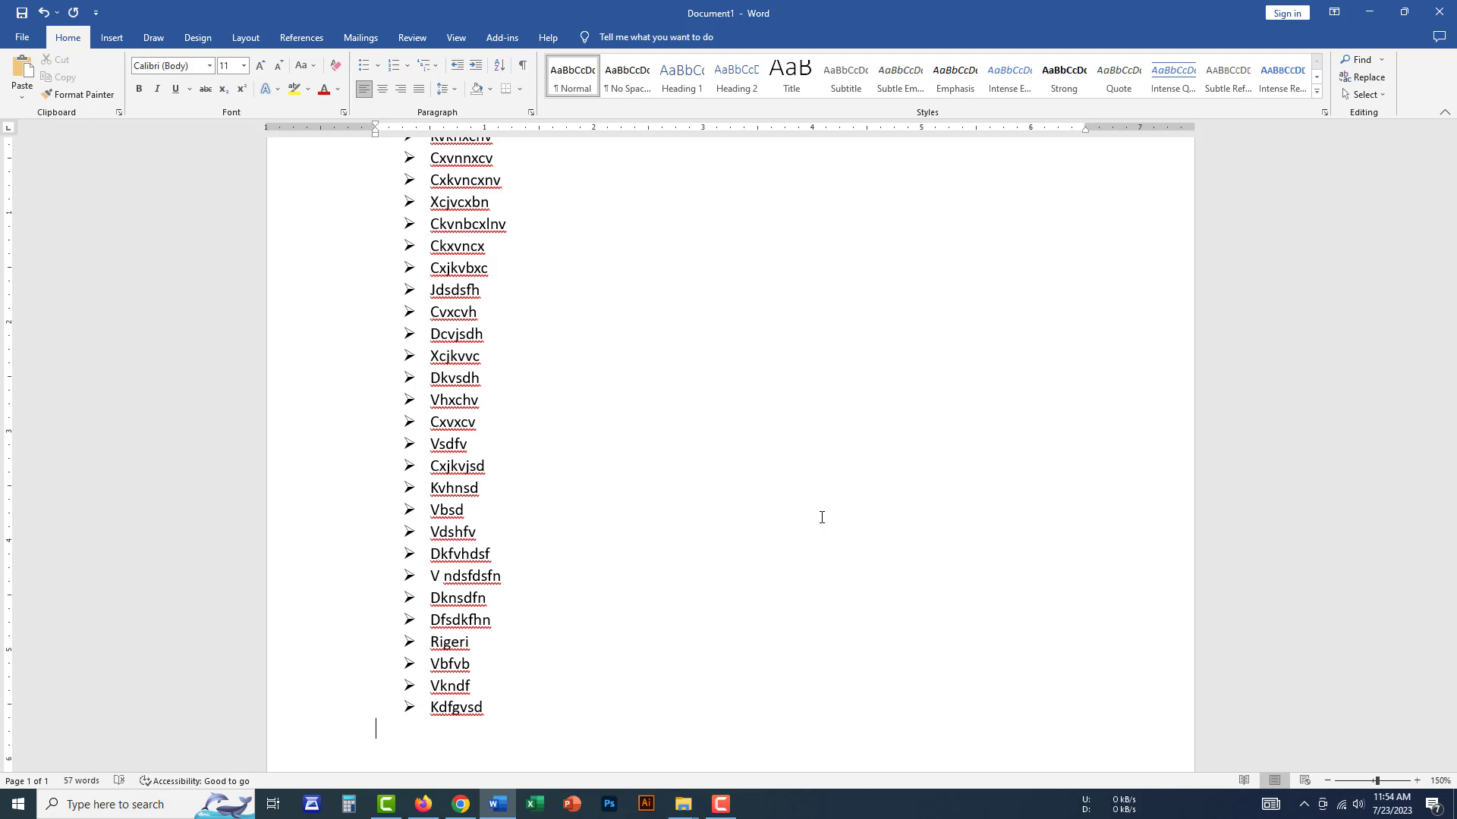
Change the bullets of the whole list to the four-diamond symbol
scroll(821, 517, up, 3)
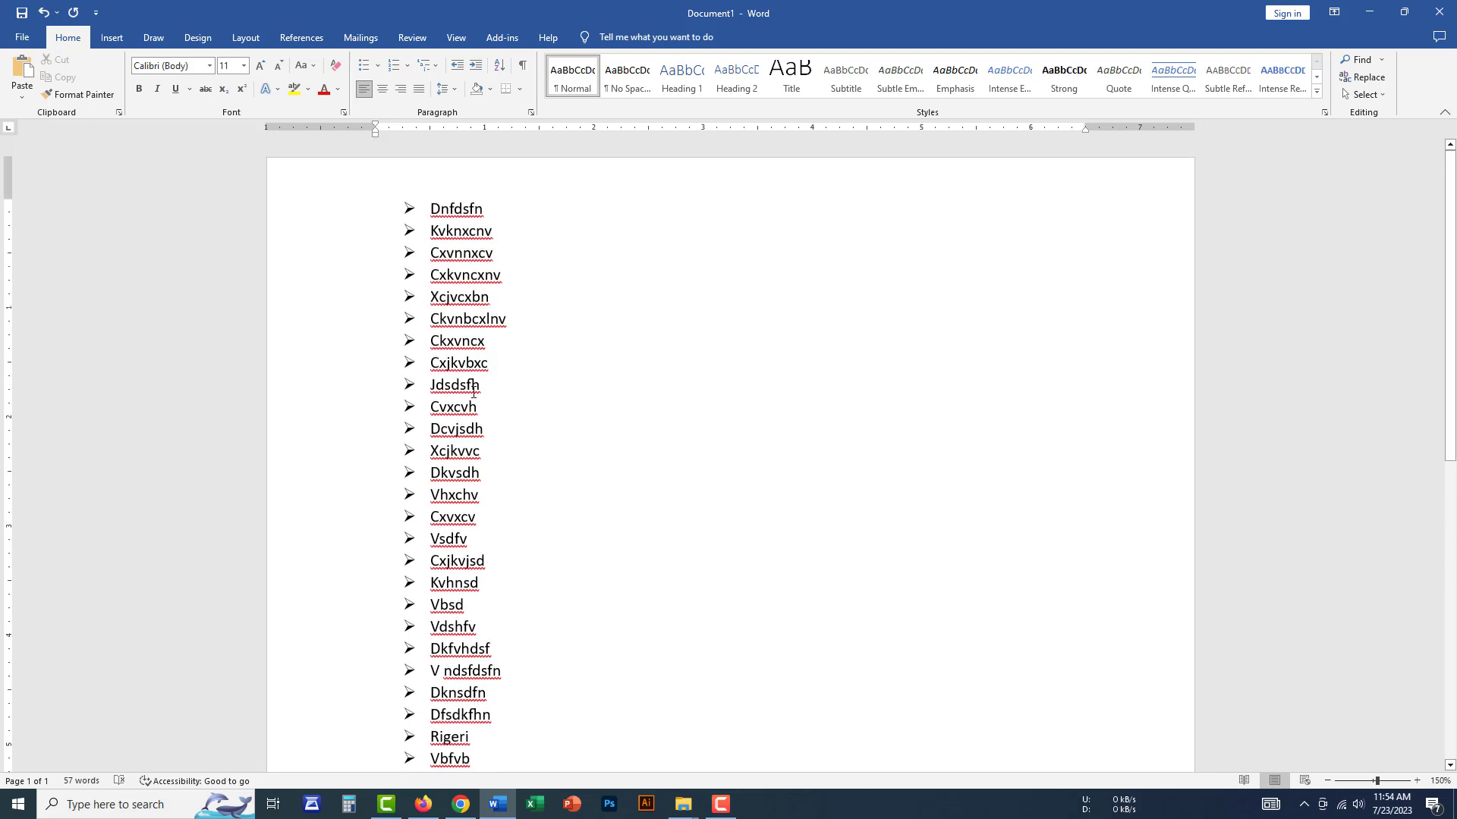
scroll(528, 588, down, 2)
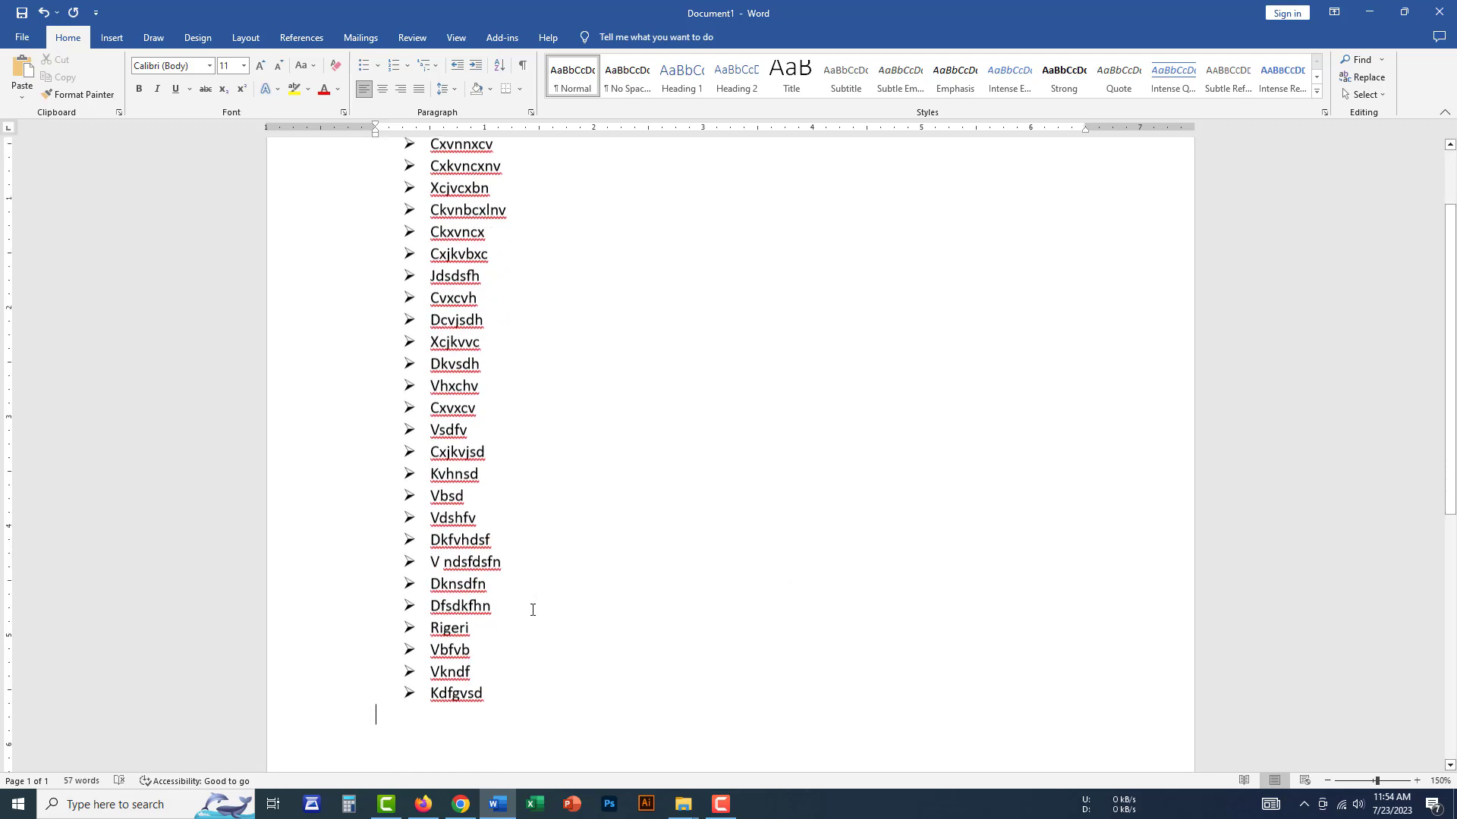
drag(501, 693, 410, 175)
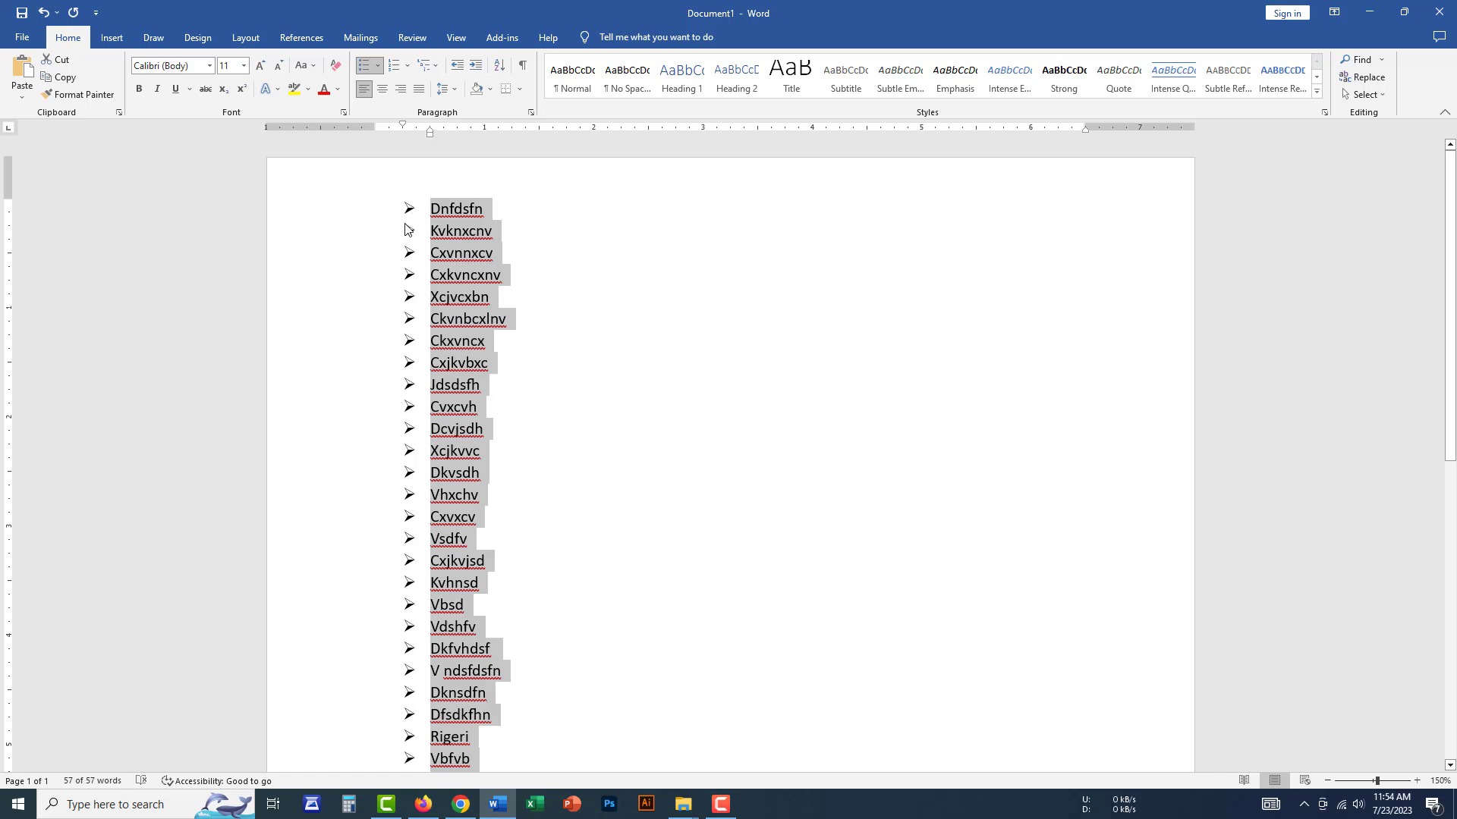
click(378, 68)
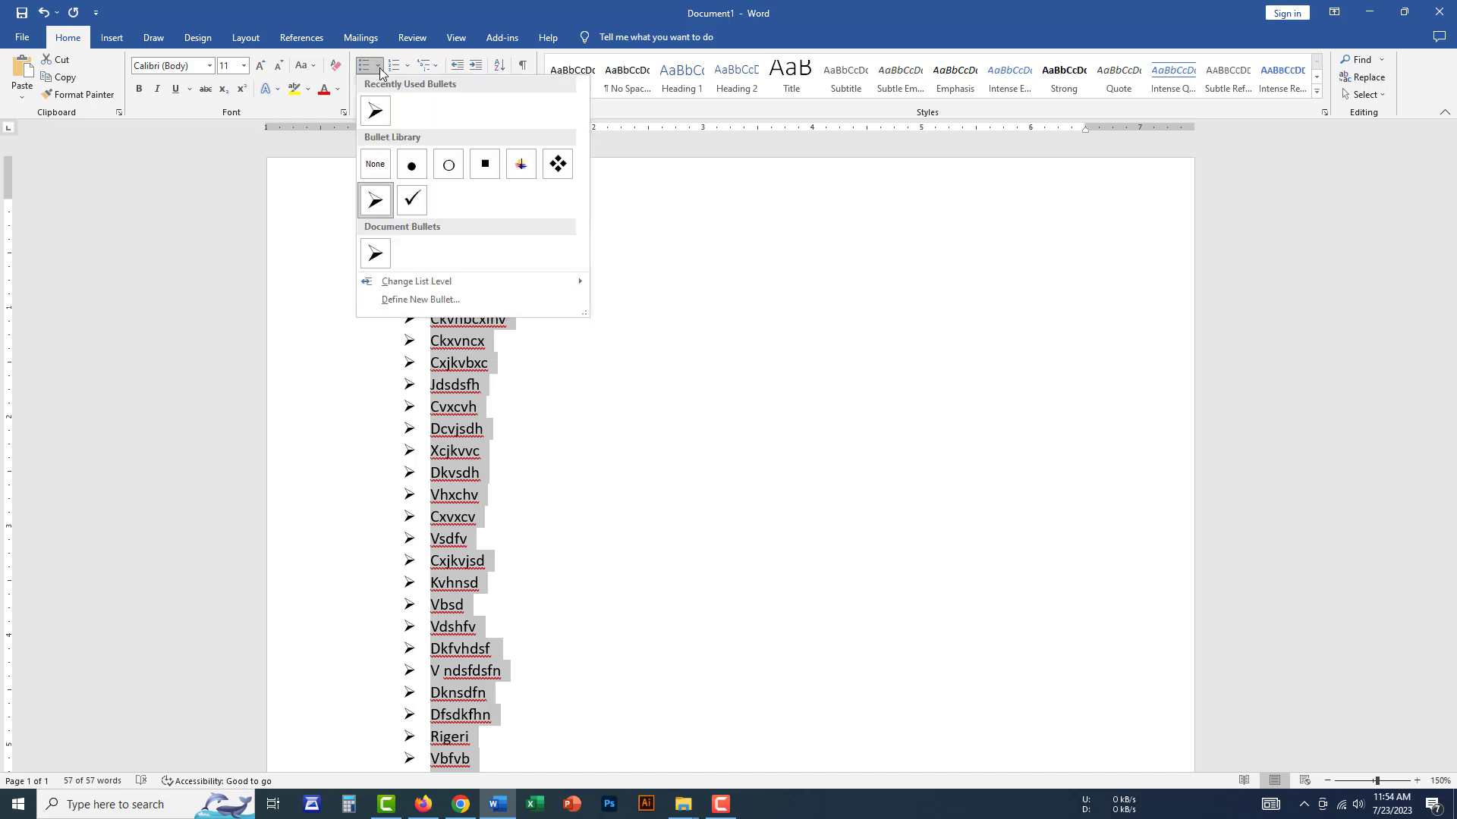
click(556, 165)
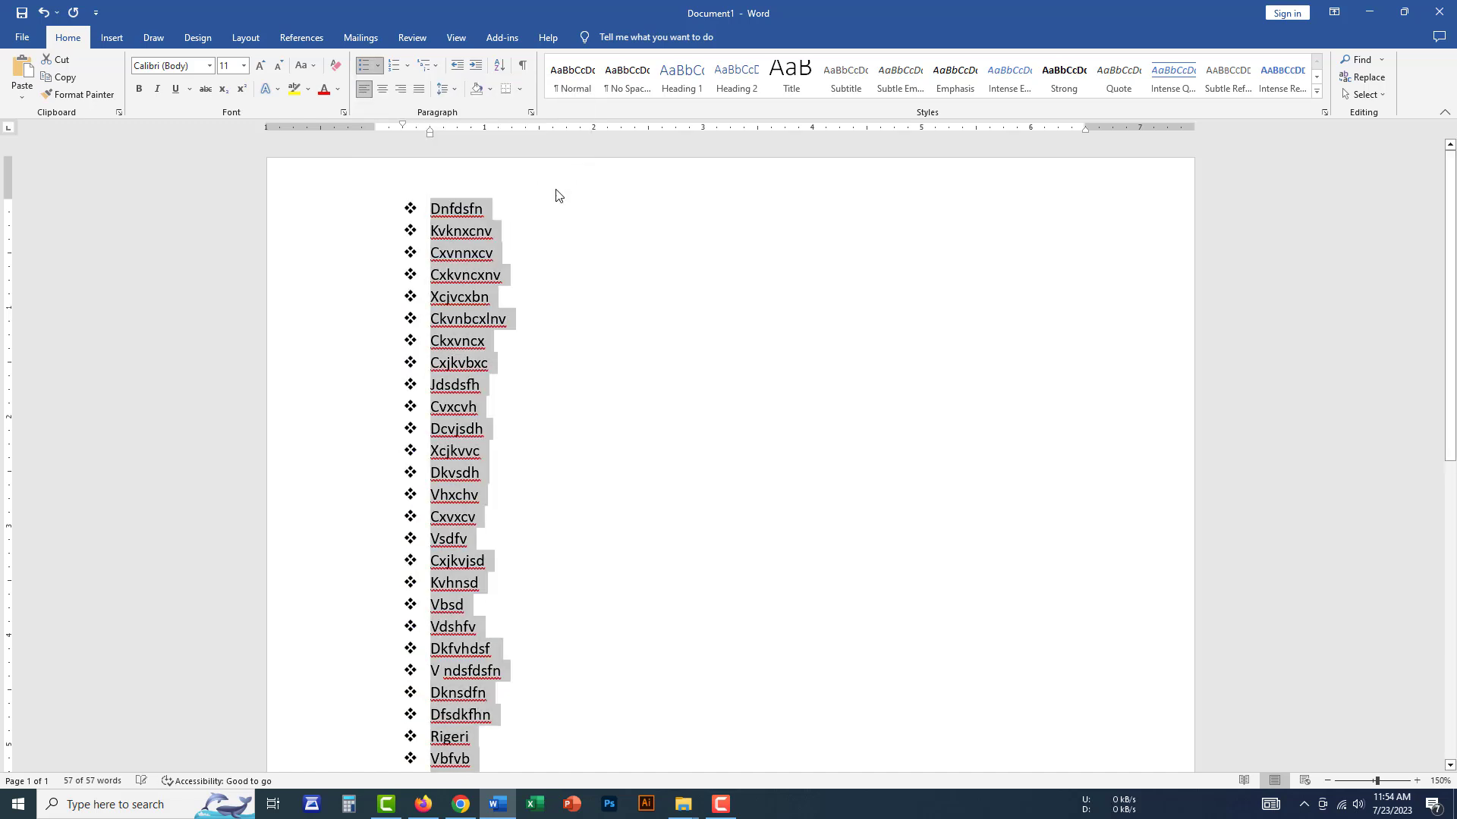
click(597, 433)
Add the items Vknxckv and Cxkvcxn after Kdfgvsd, leaving no empty bullet at the end of the list
scroll(643, 506, down, 2)
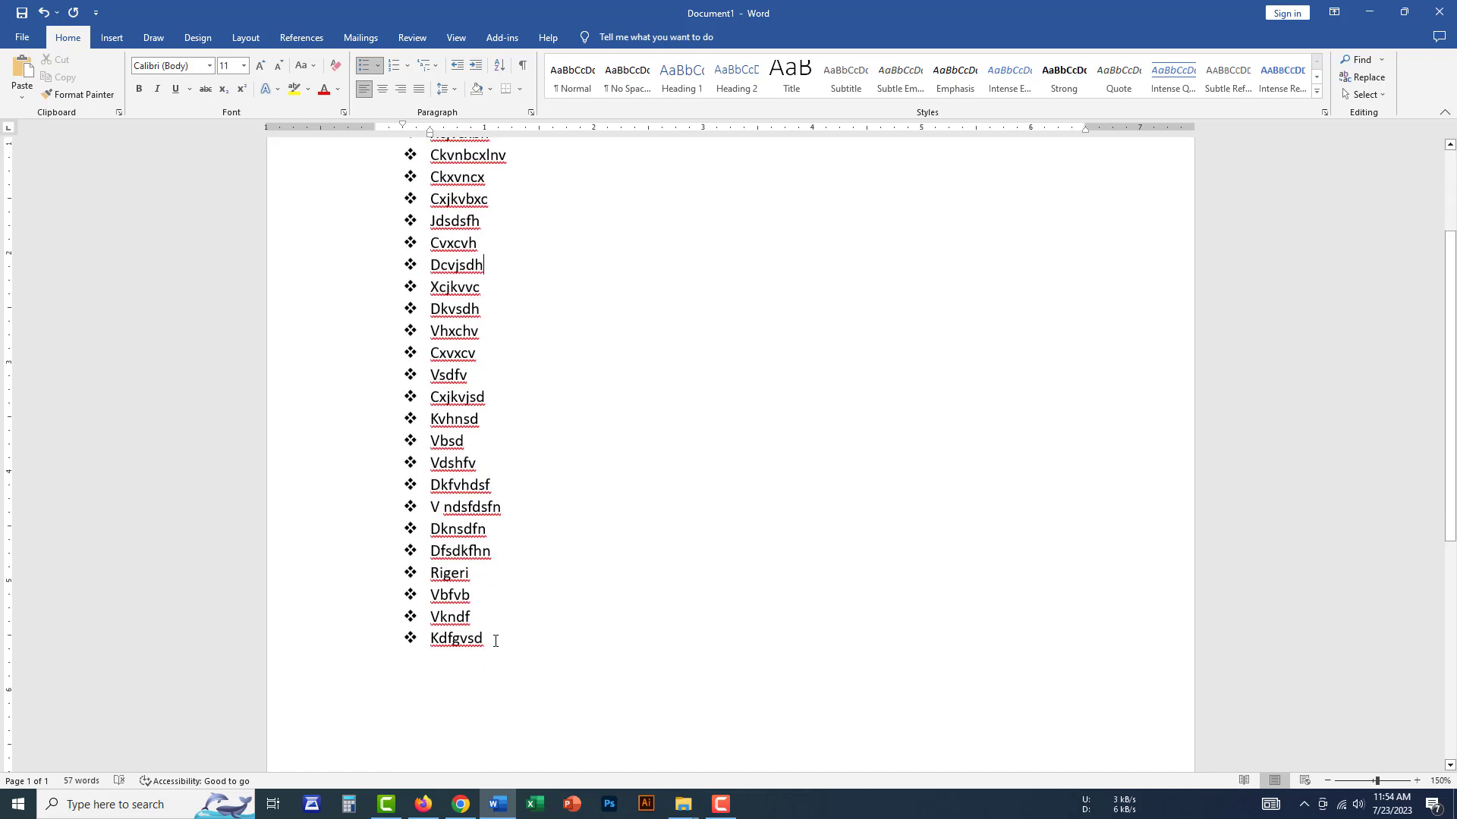
key(Return)
text(vknxckv)
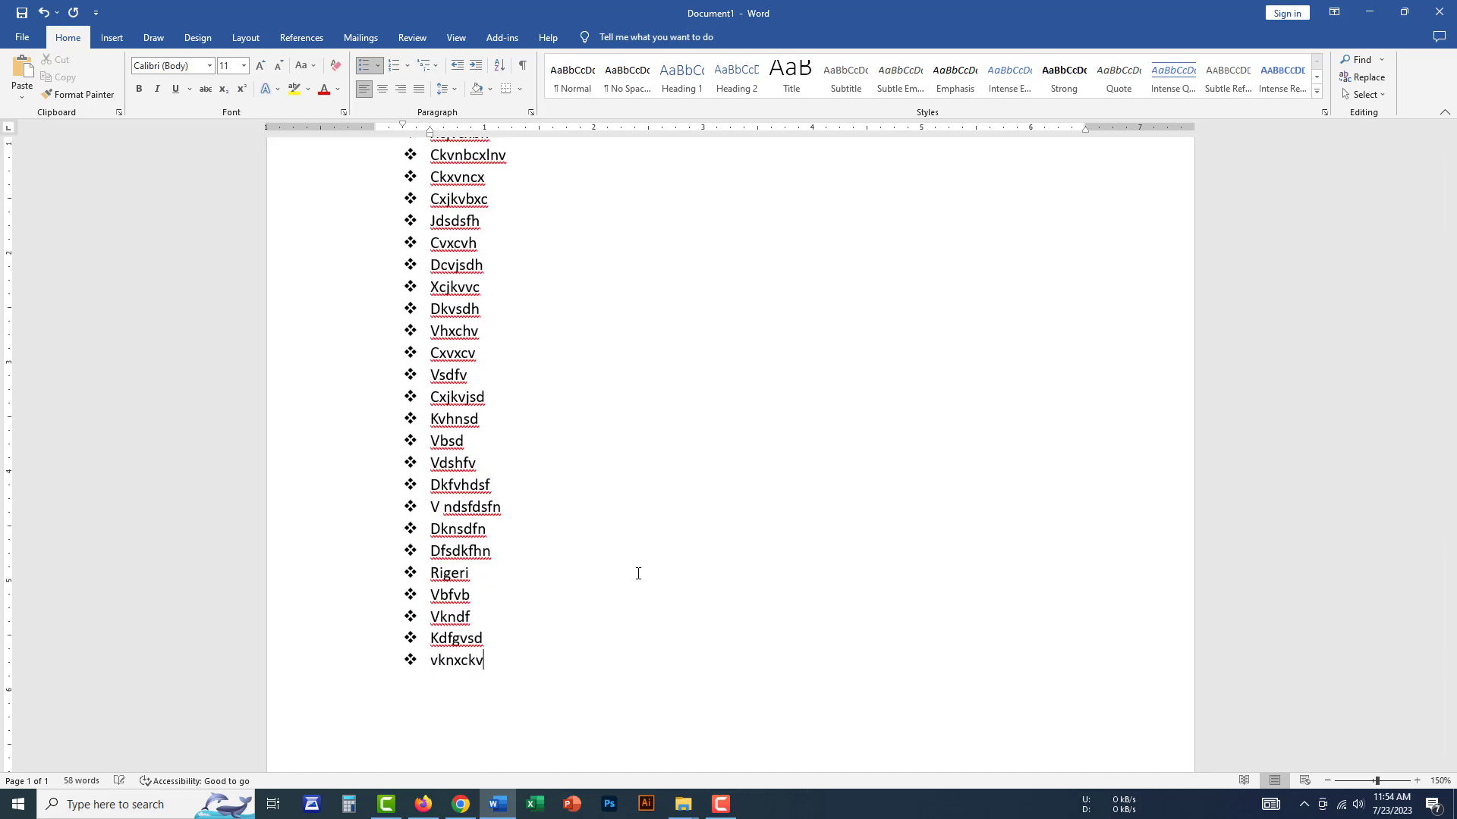
key(Return)
text(cxkvcxn)
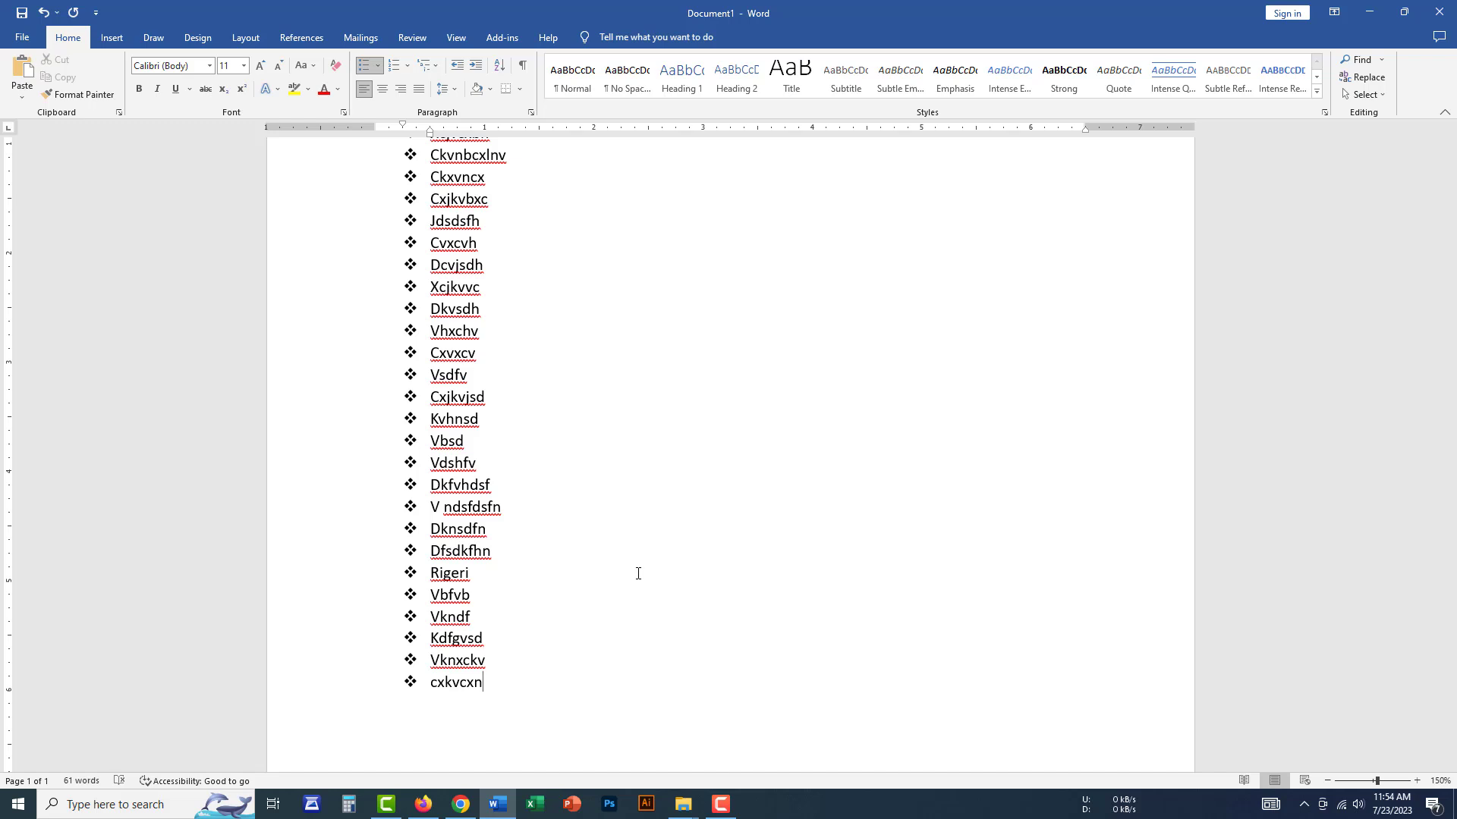
key(Return)
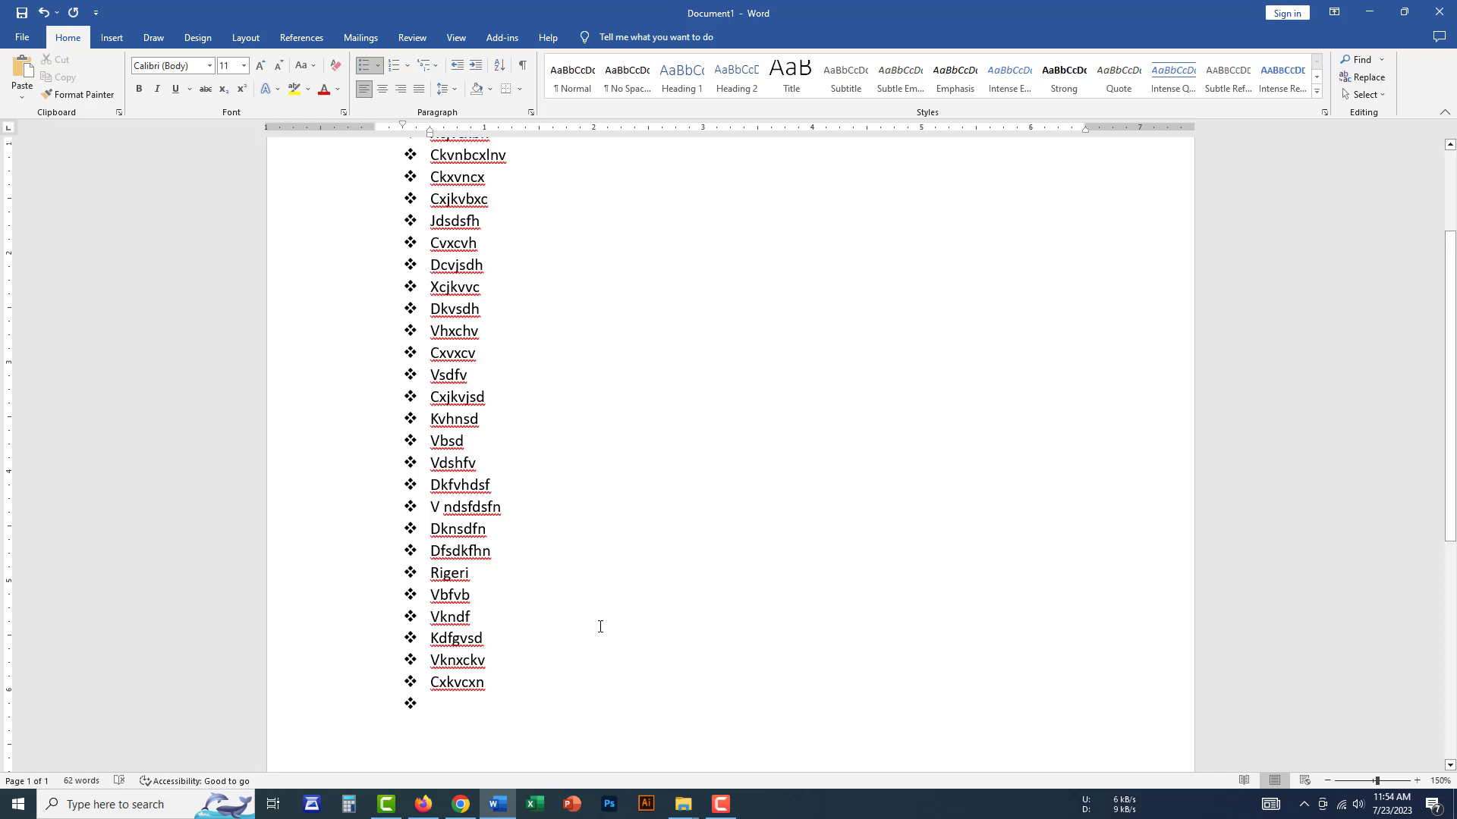
key(Return)
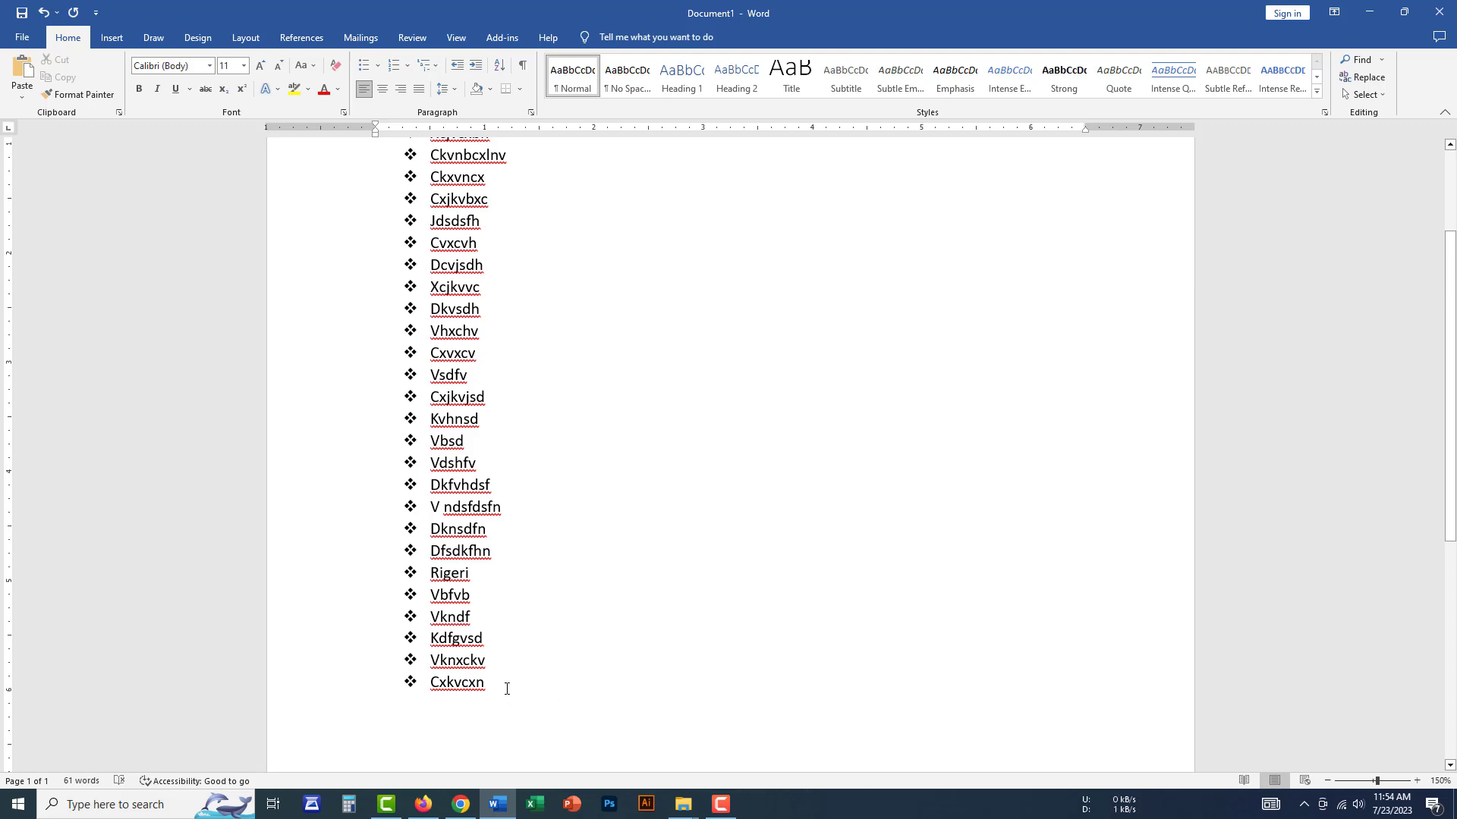
key(BackSpace)
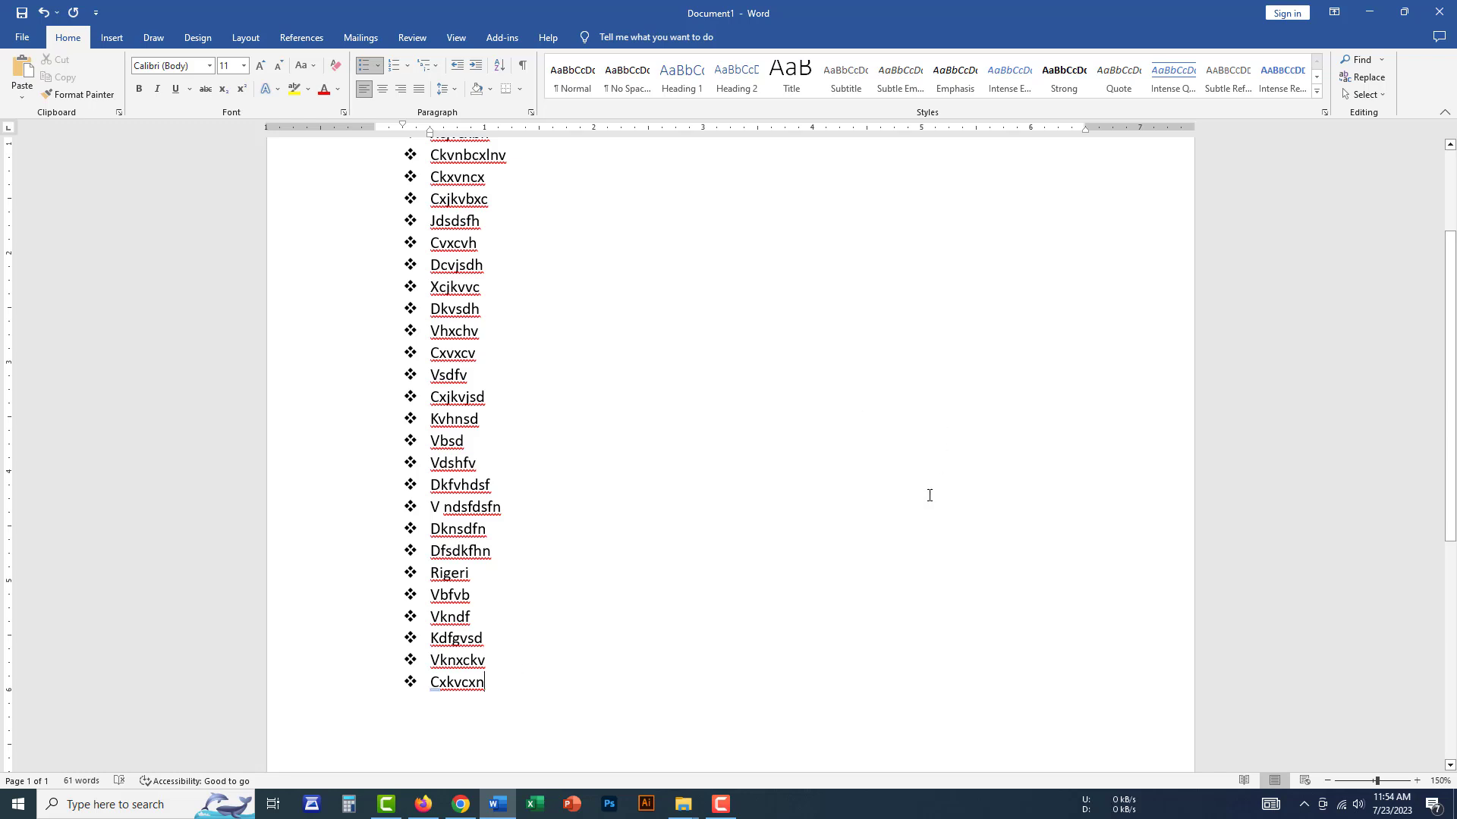
Remove the bullets from the entire list by setting its bullet style to None
scroll(929, 495, up, 3)
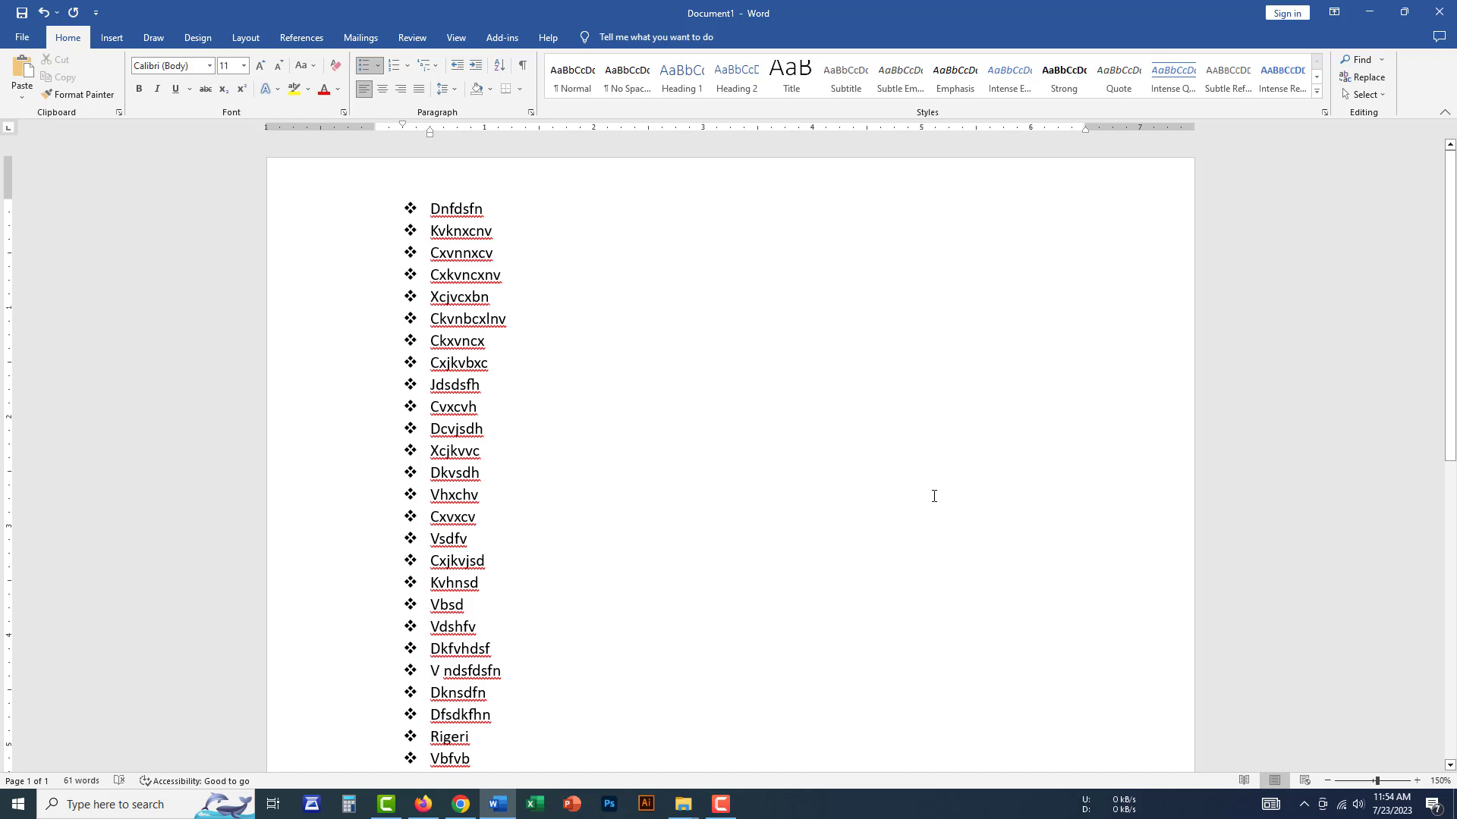
scroll(934, 496, down, 3)
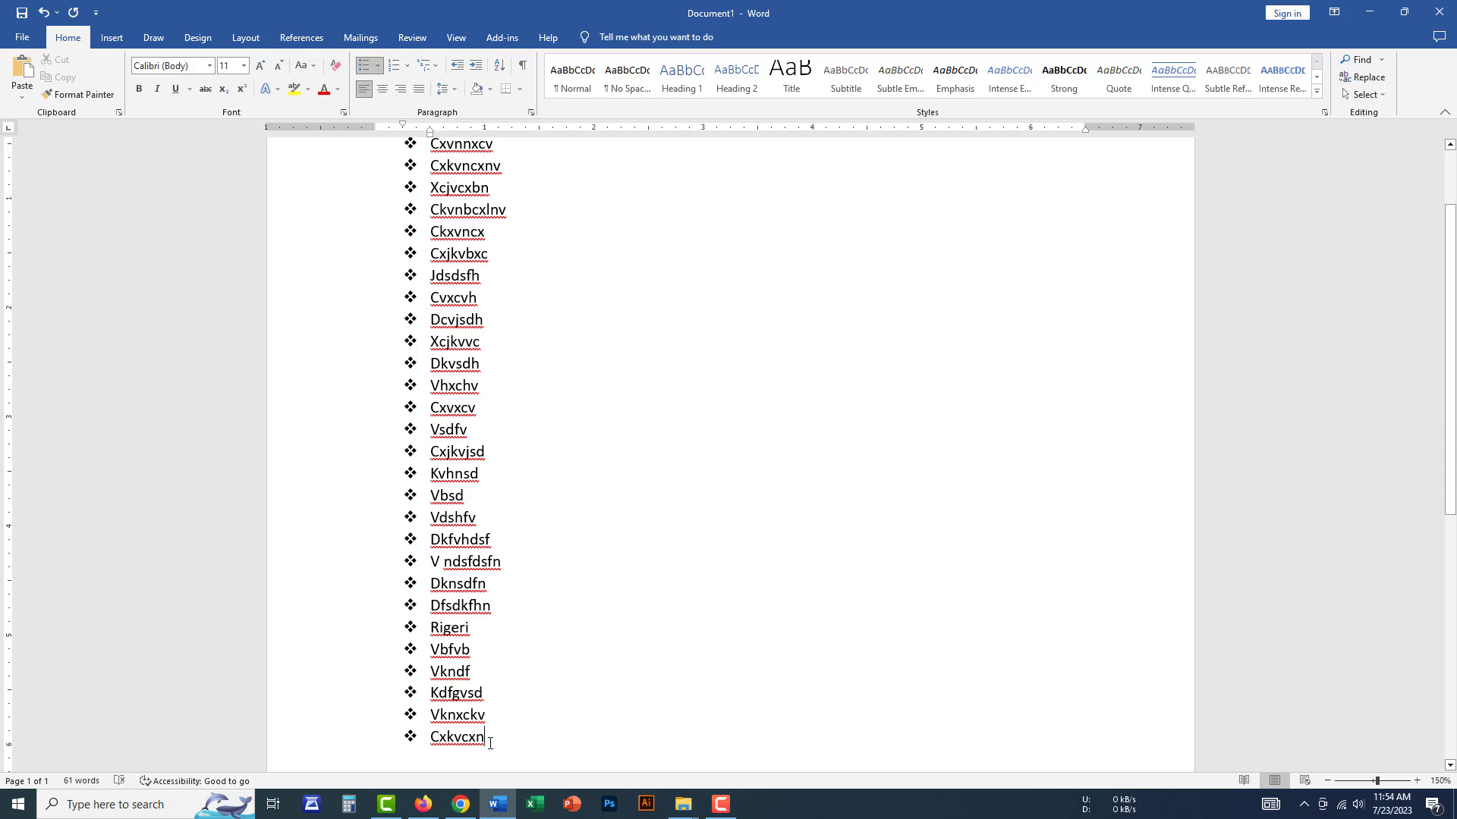
drag(490, 744, 456, 210)
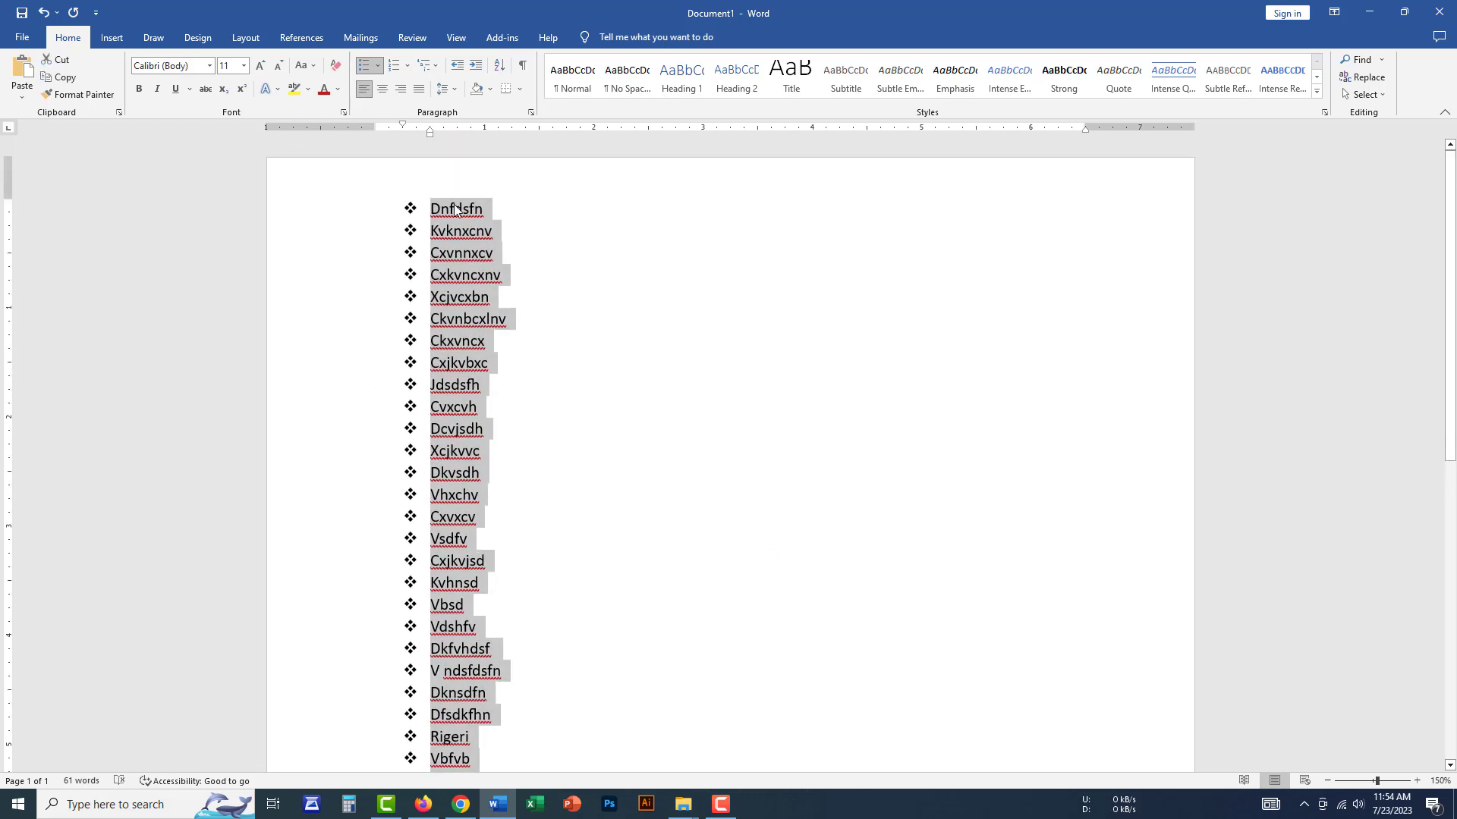
click(379, 66)
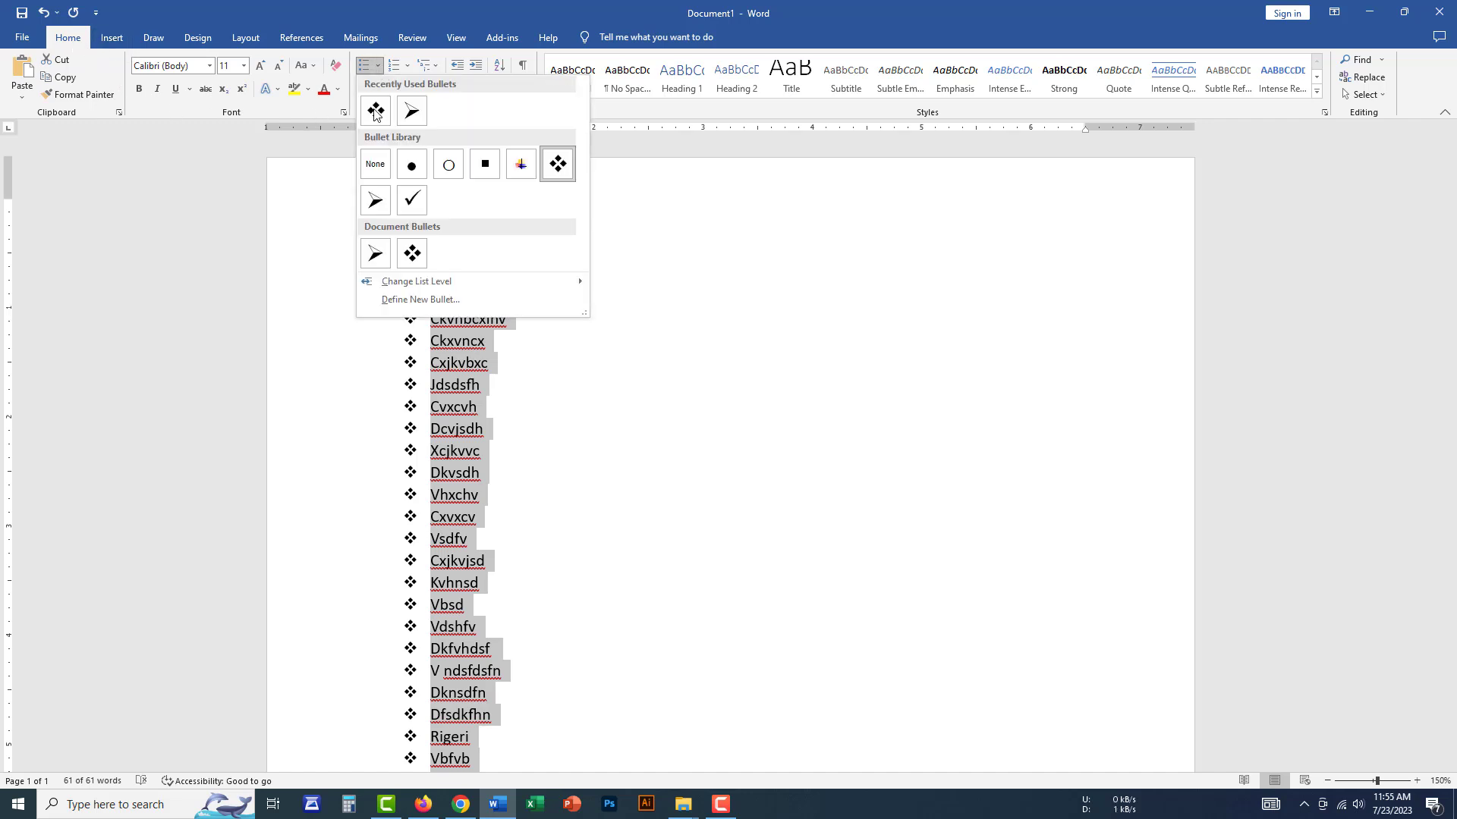
click(376, 164)
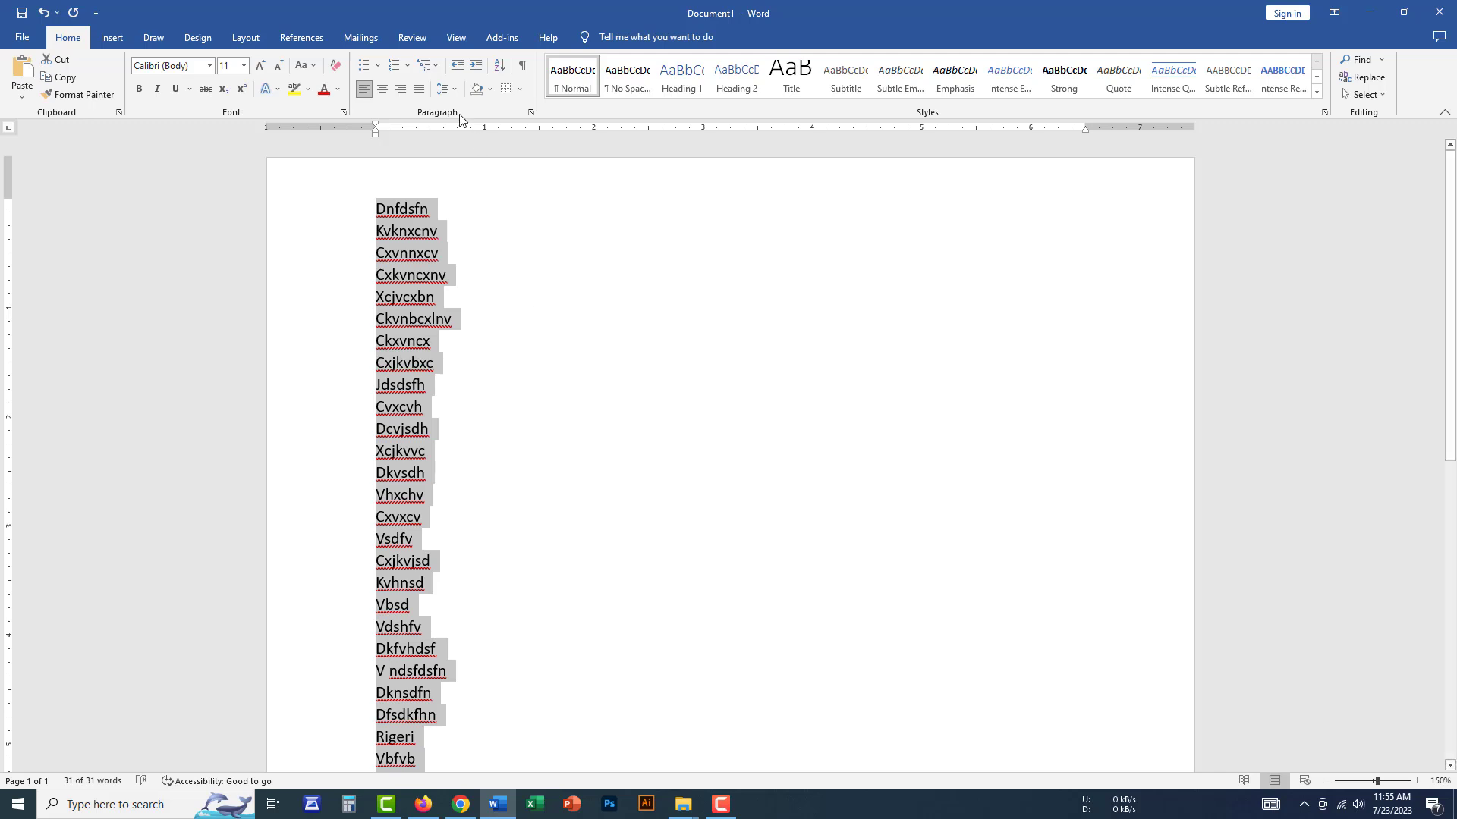
Delete all the lines below Dkfvhdsf from the text list
click(449, 275)
drag(375, 202, 523, 663)
scroll(493, 462, down, 2)
drag(493, 476, 317, 284)
key(Delete)
scroll(491, 507, up, 5)
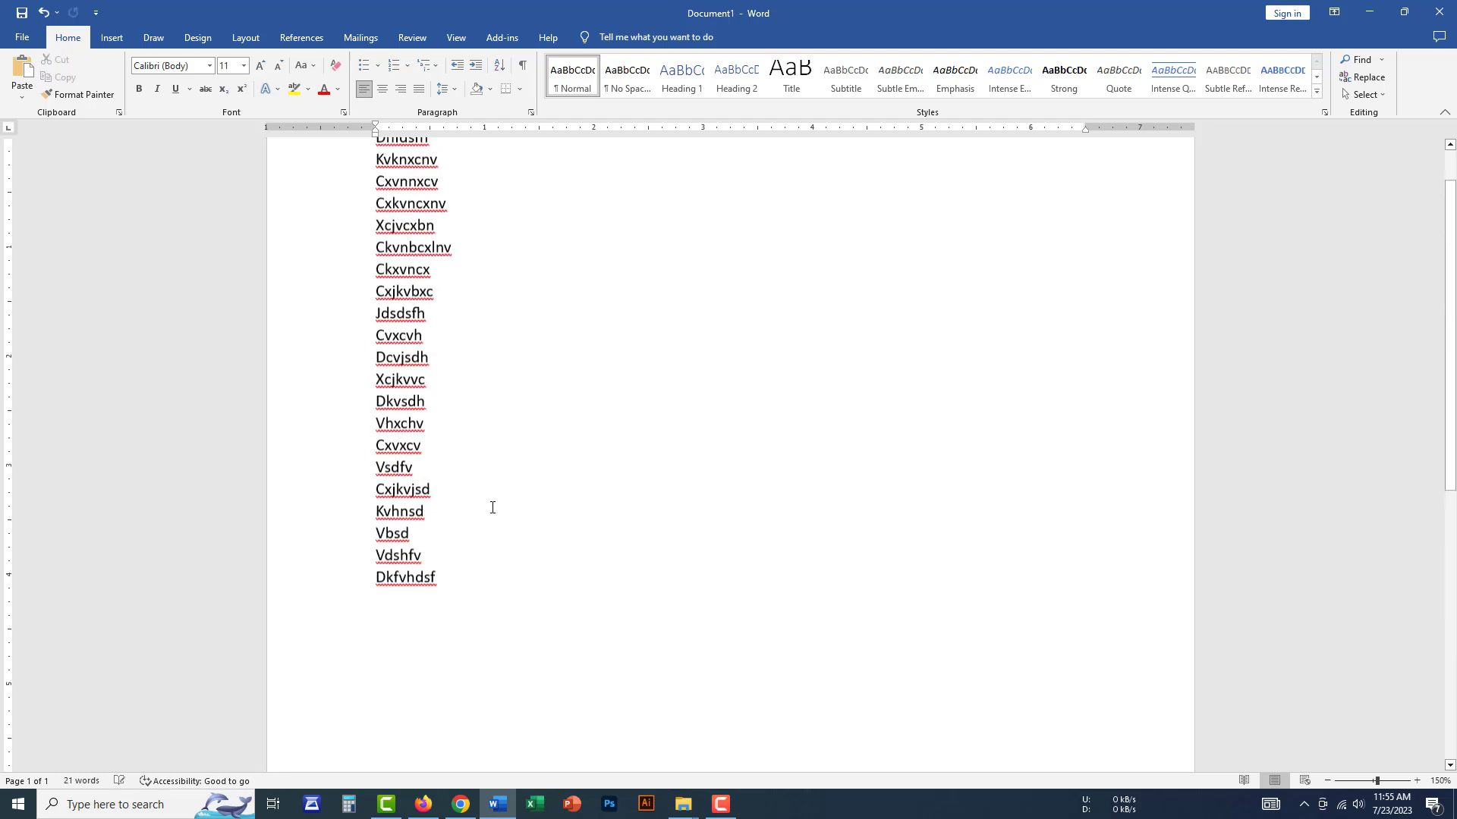
Number all the lines from Dnfdsfn to Dkfvhdsf with the uppercase Roman numeral format (I. II. III.)
drag(455, 594, 228, 122)
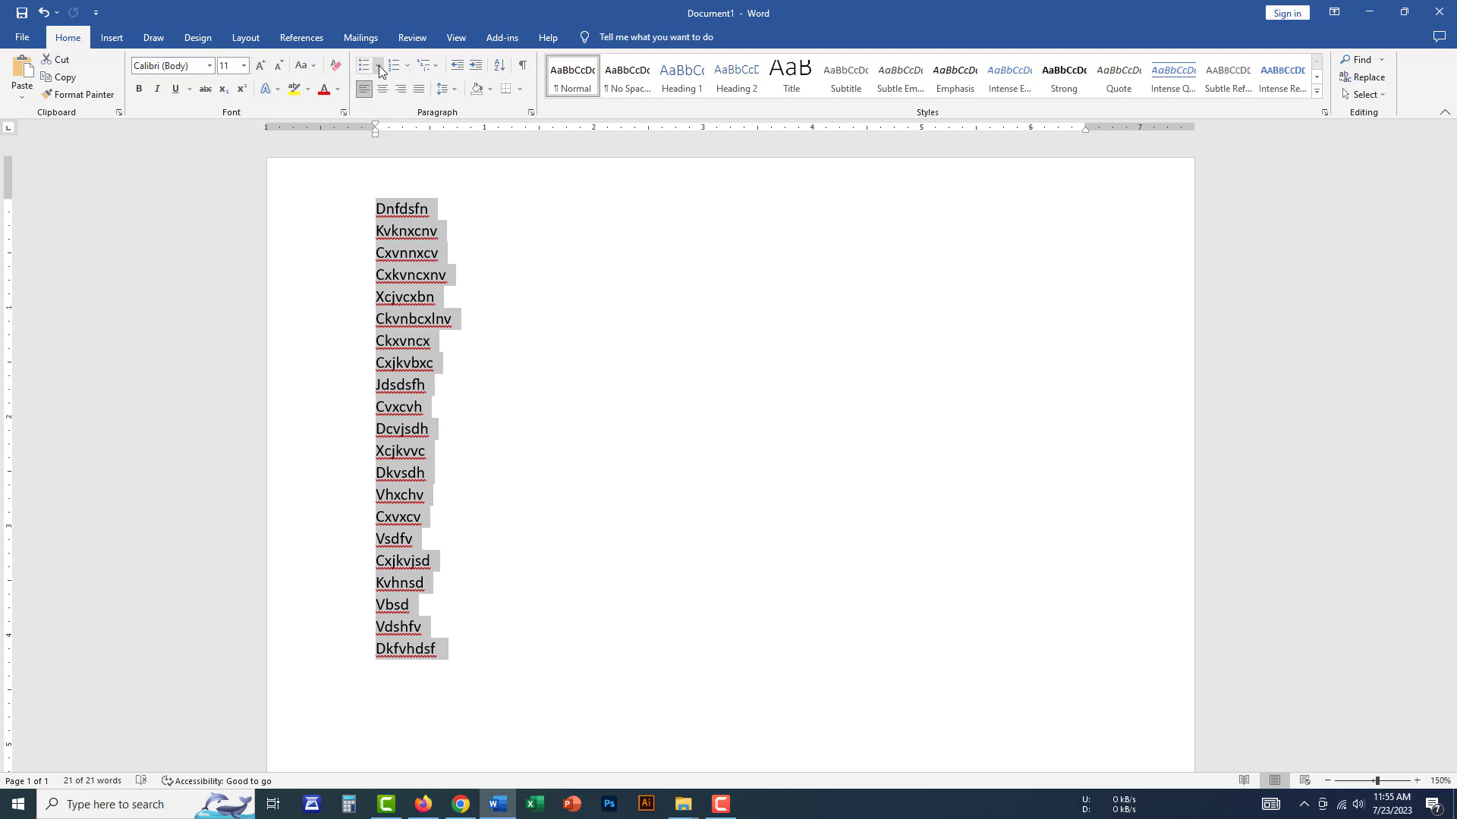
click(410, 66)
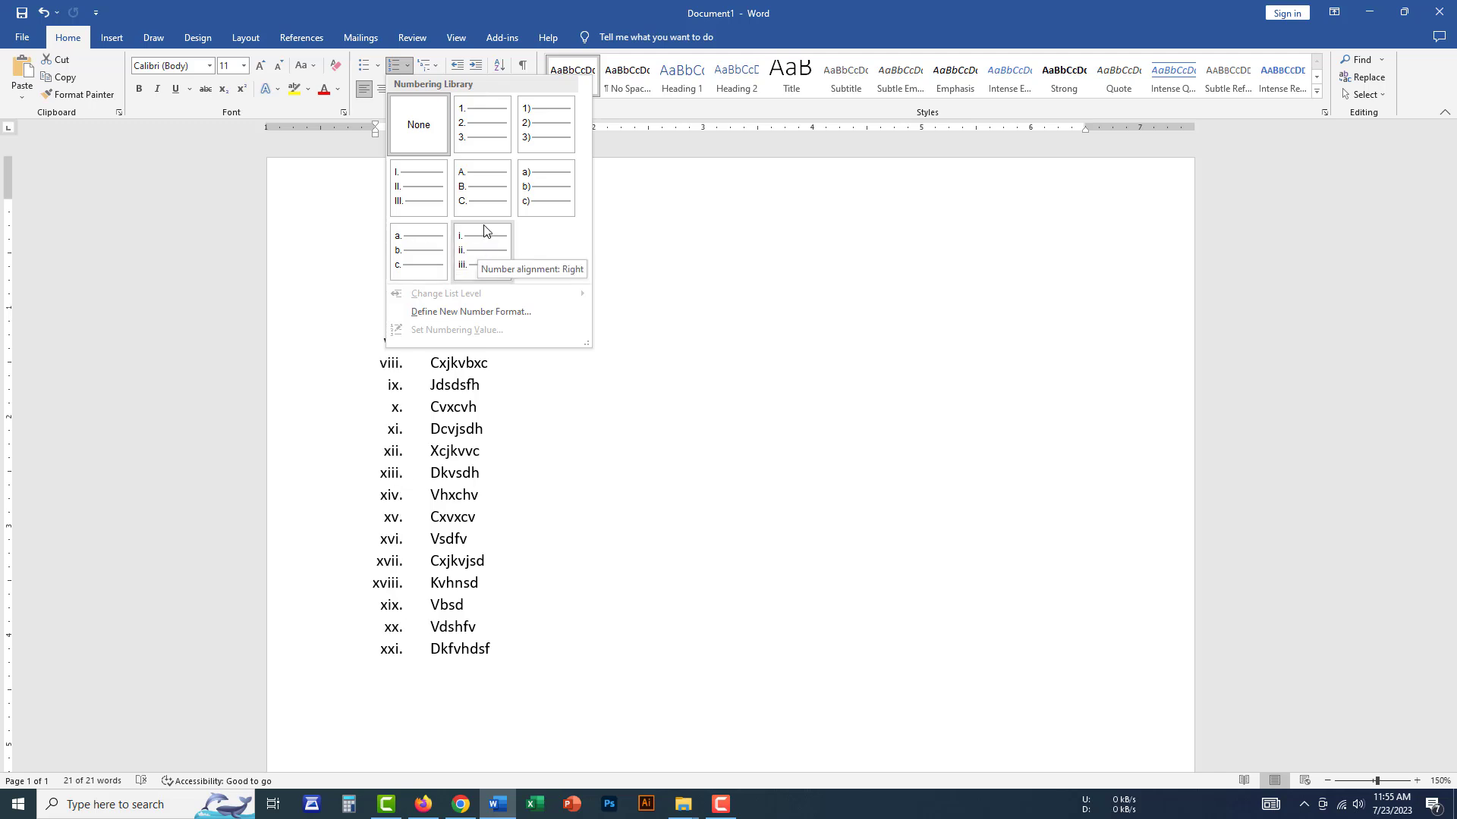
click(416, 195)
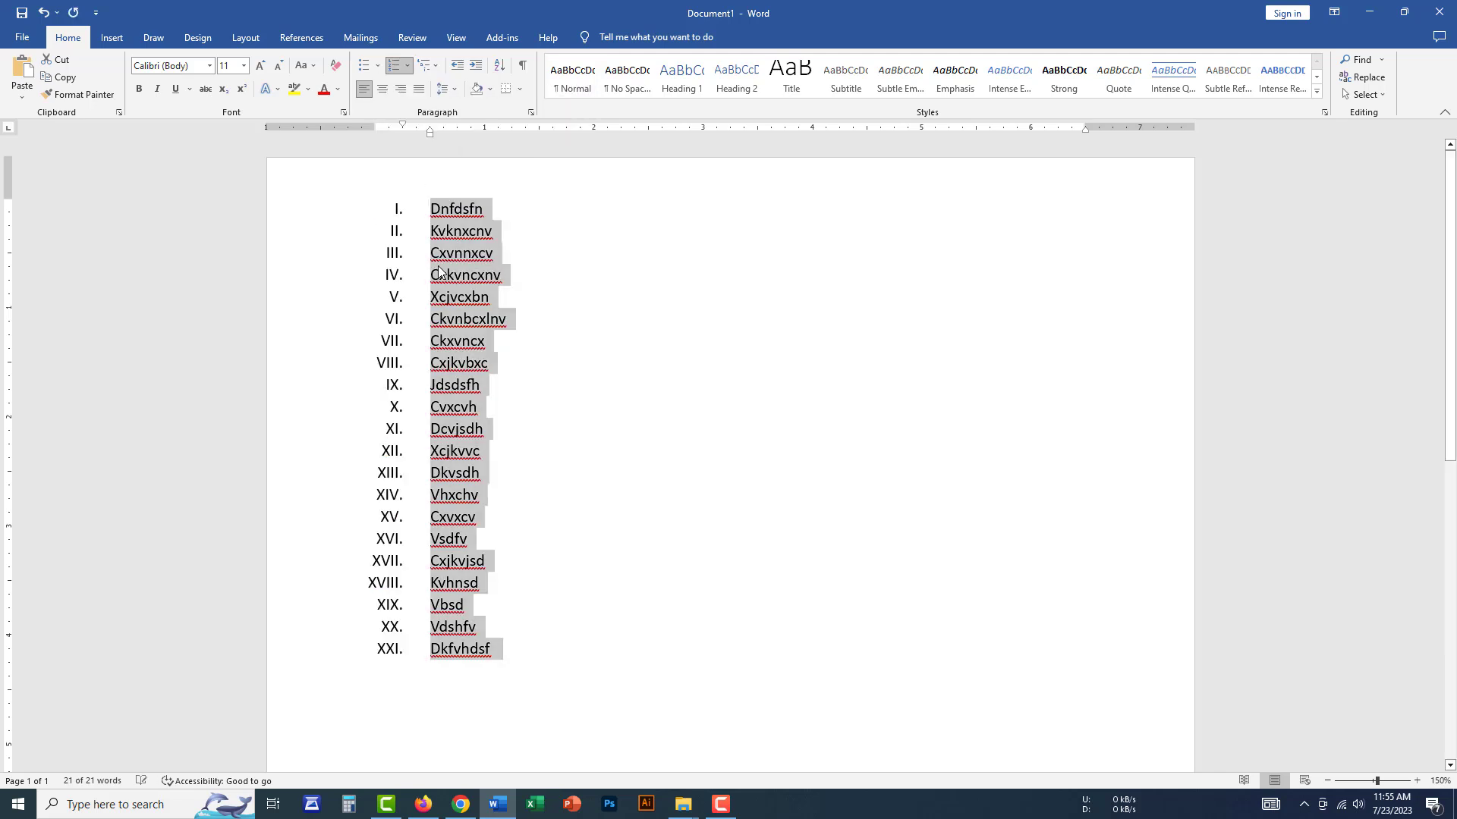
Add the numbered items Cvnxcn, Xcvnxnckv, Cxkvnnxcv and cxvnxc after Dkfvhdsf
click(494, 653)
key(Return)
text(cvnxc)
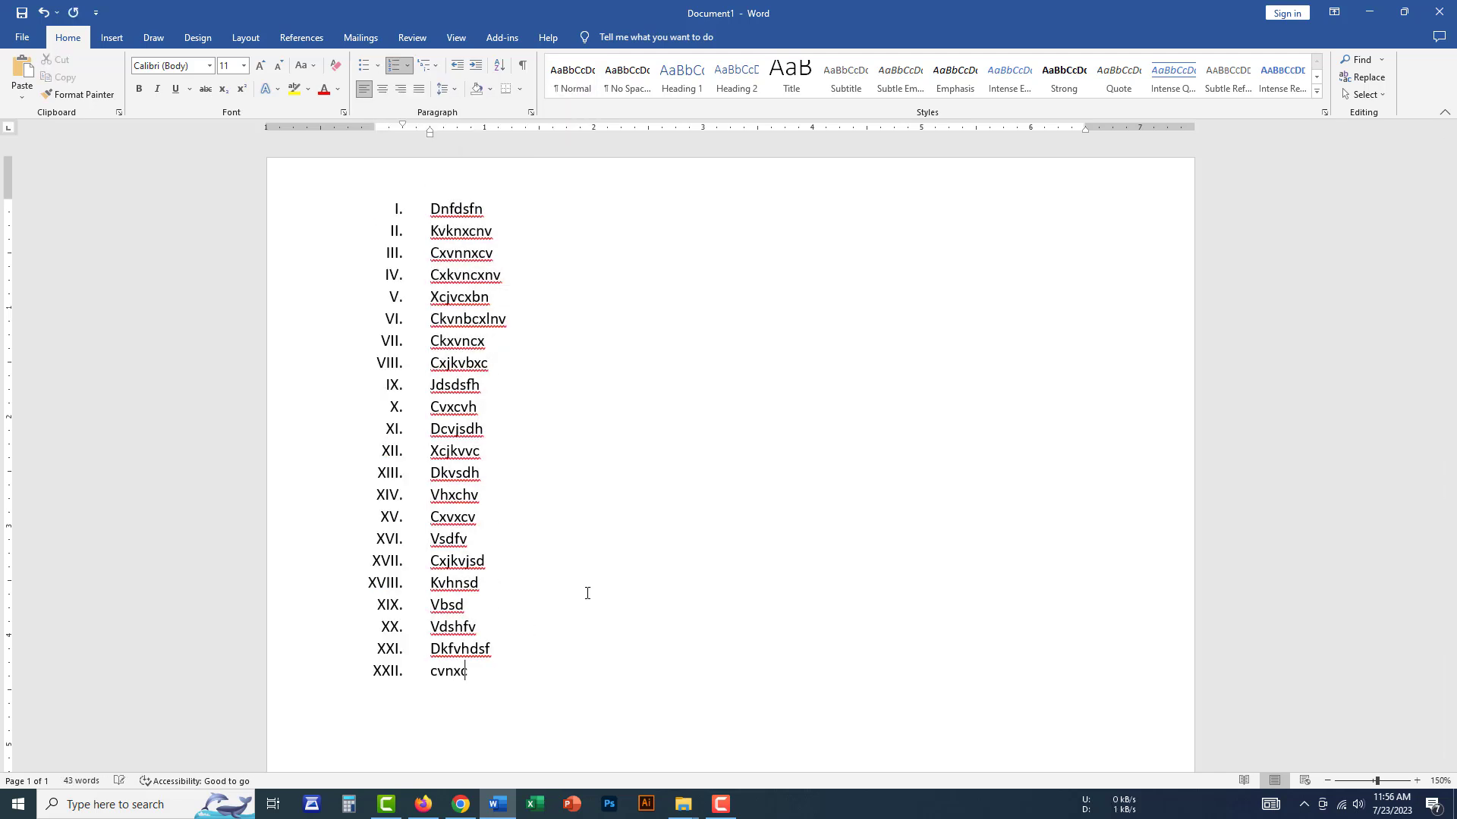
text(n)
key(Return)
text(xcvnxnckv)
key(Return)
text(cxkvnnxcv)
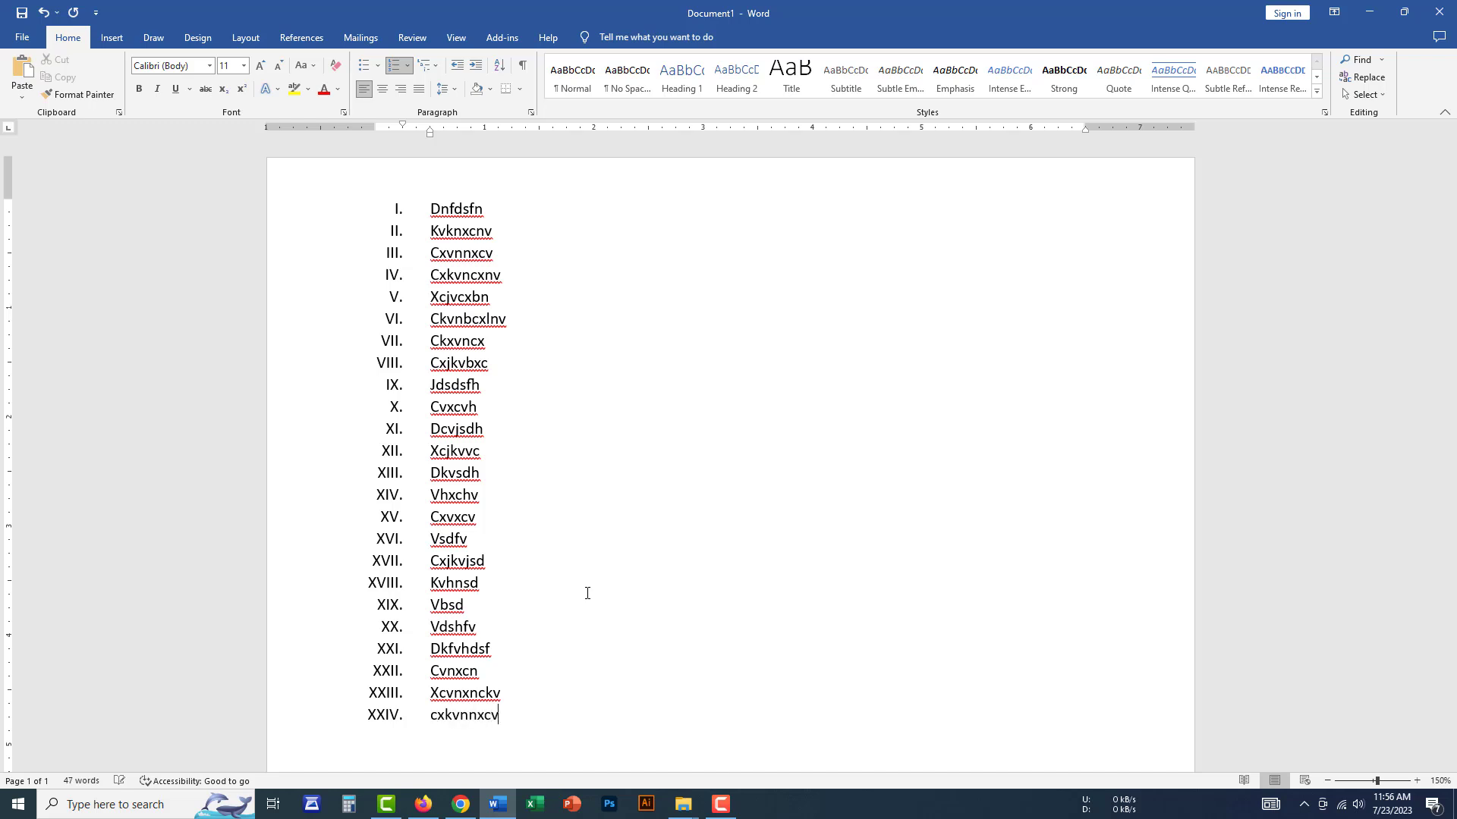
key(Return)
text(cxvnxc)
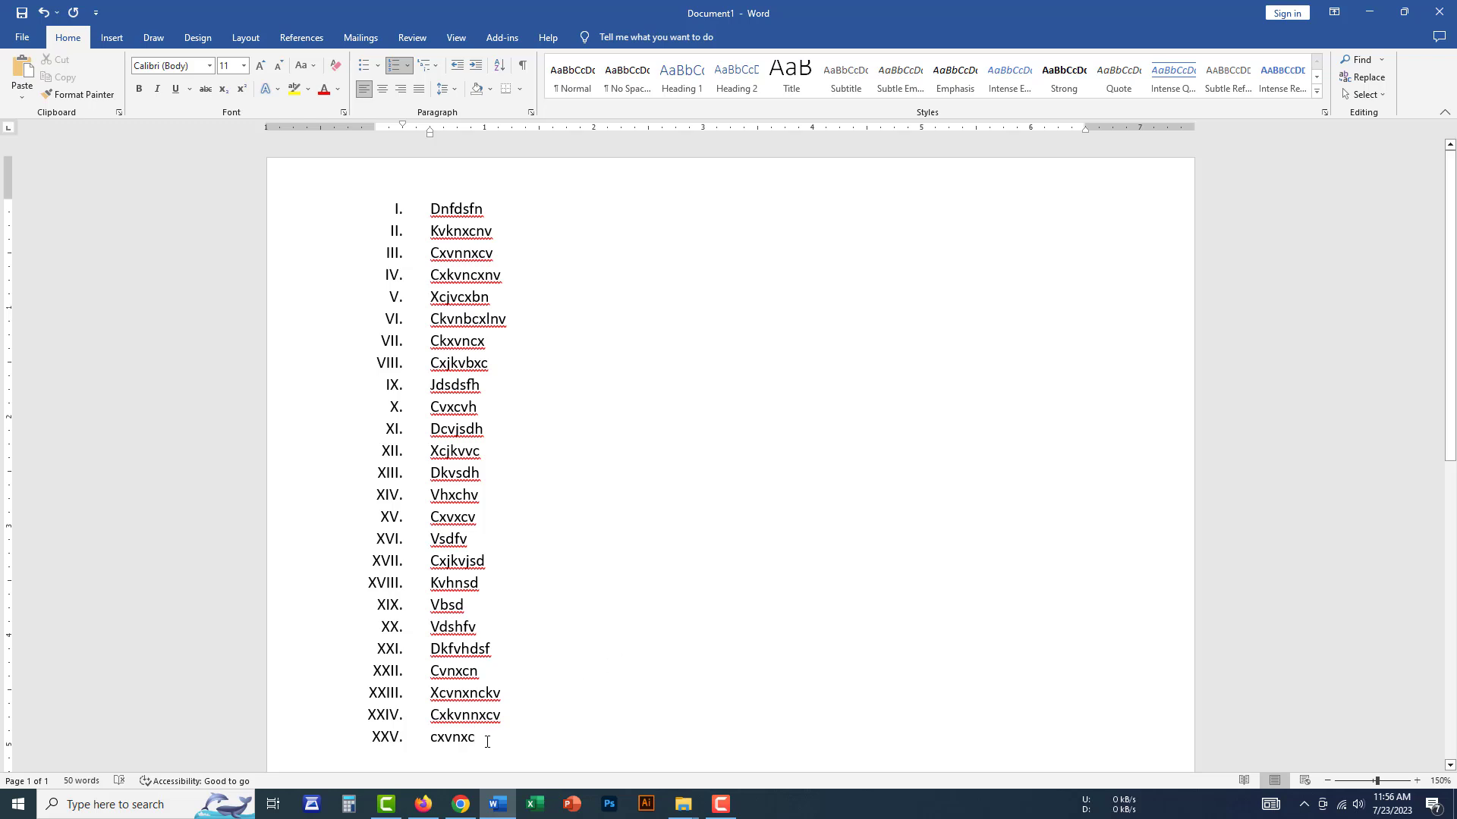
Change the numbering of the whole list to the 1. 2. 3. format
drag(487, 741, 411, 204)
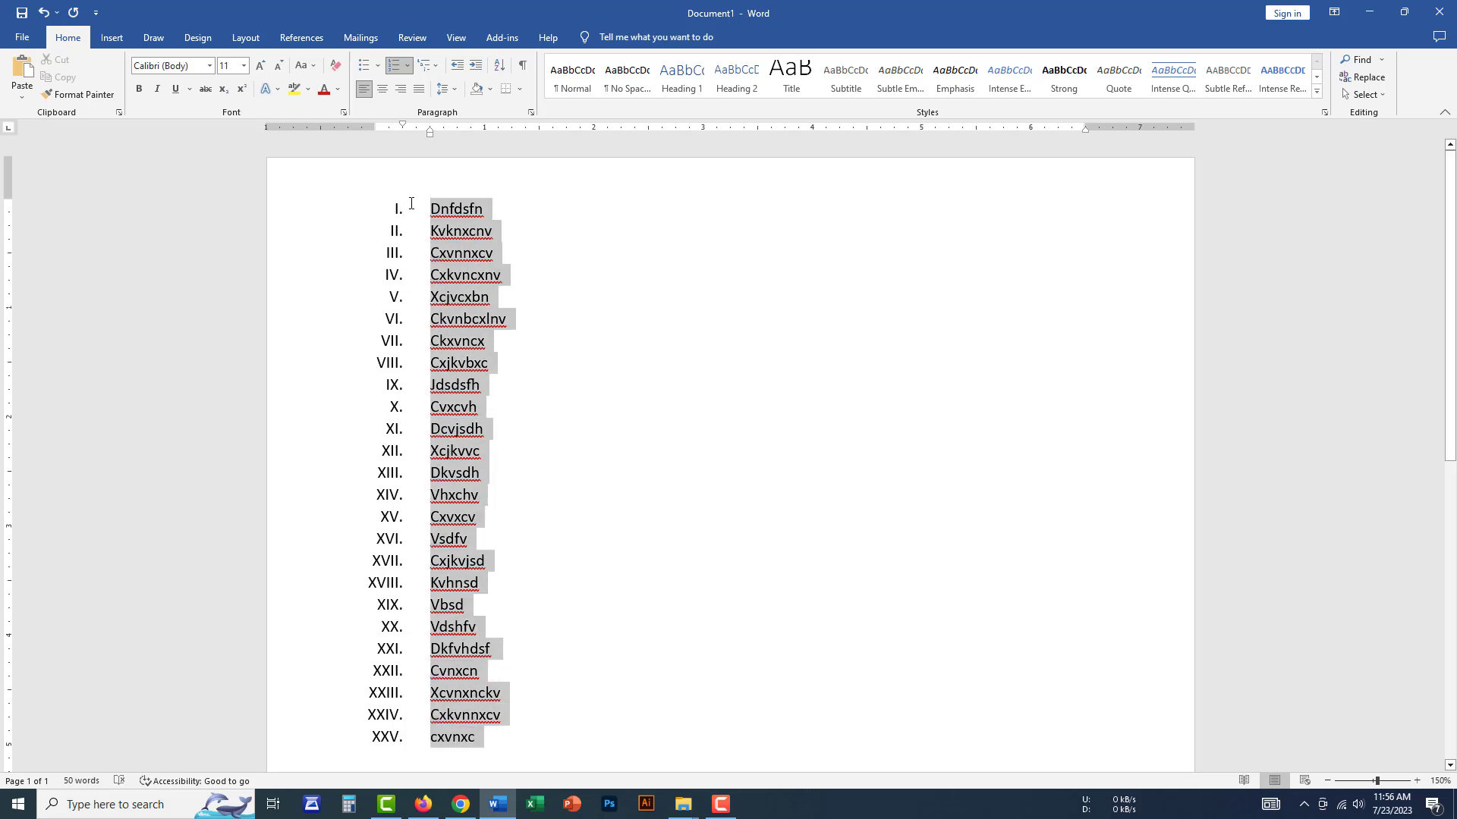
click(408, 65)
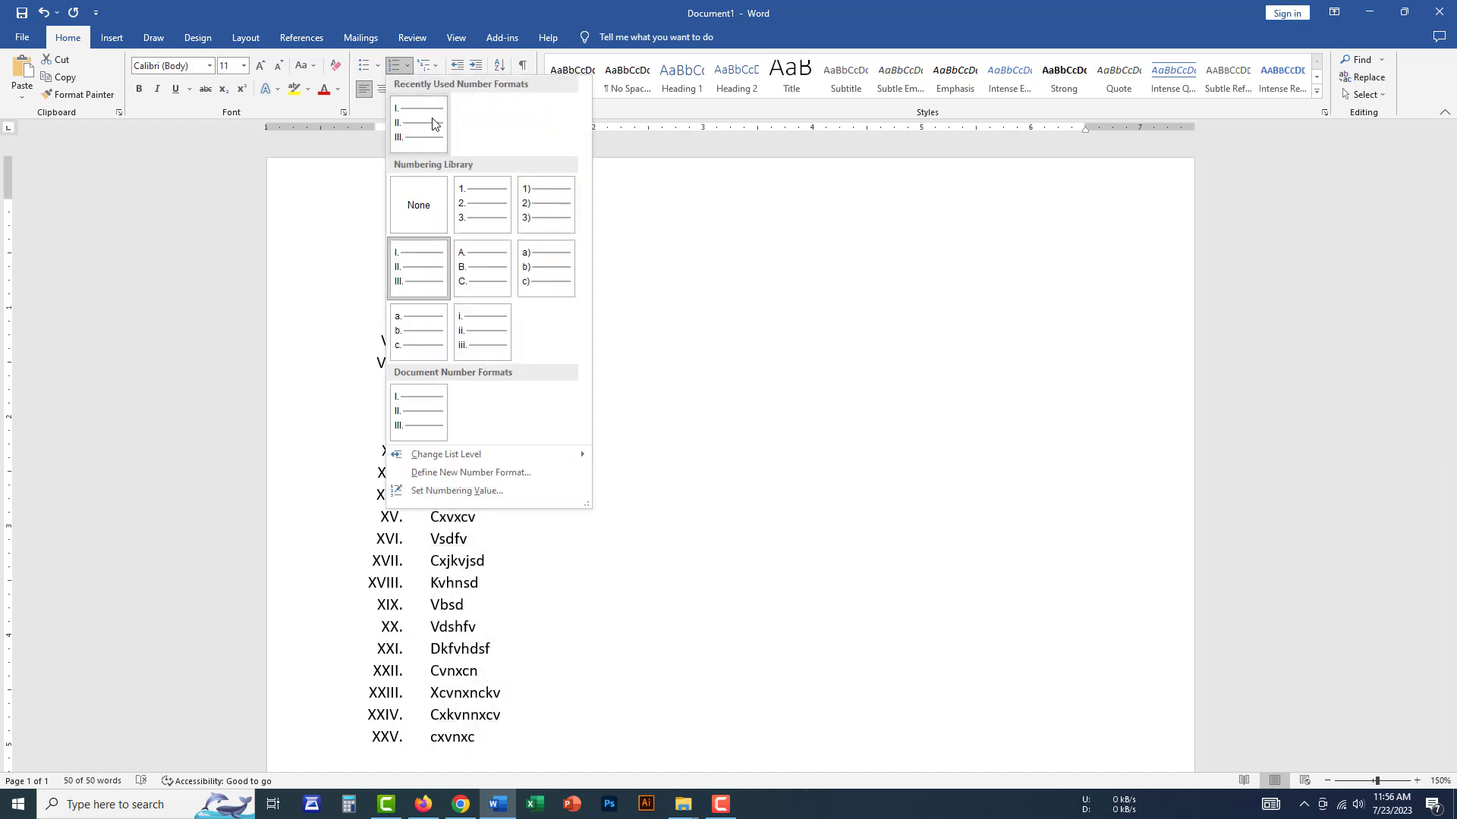
click(477, 203)
click(634, 681)
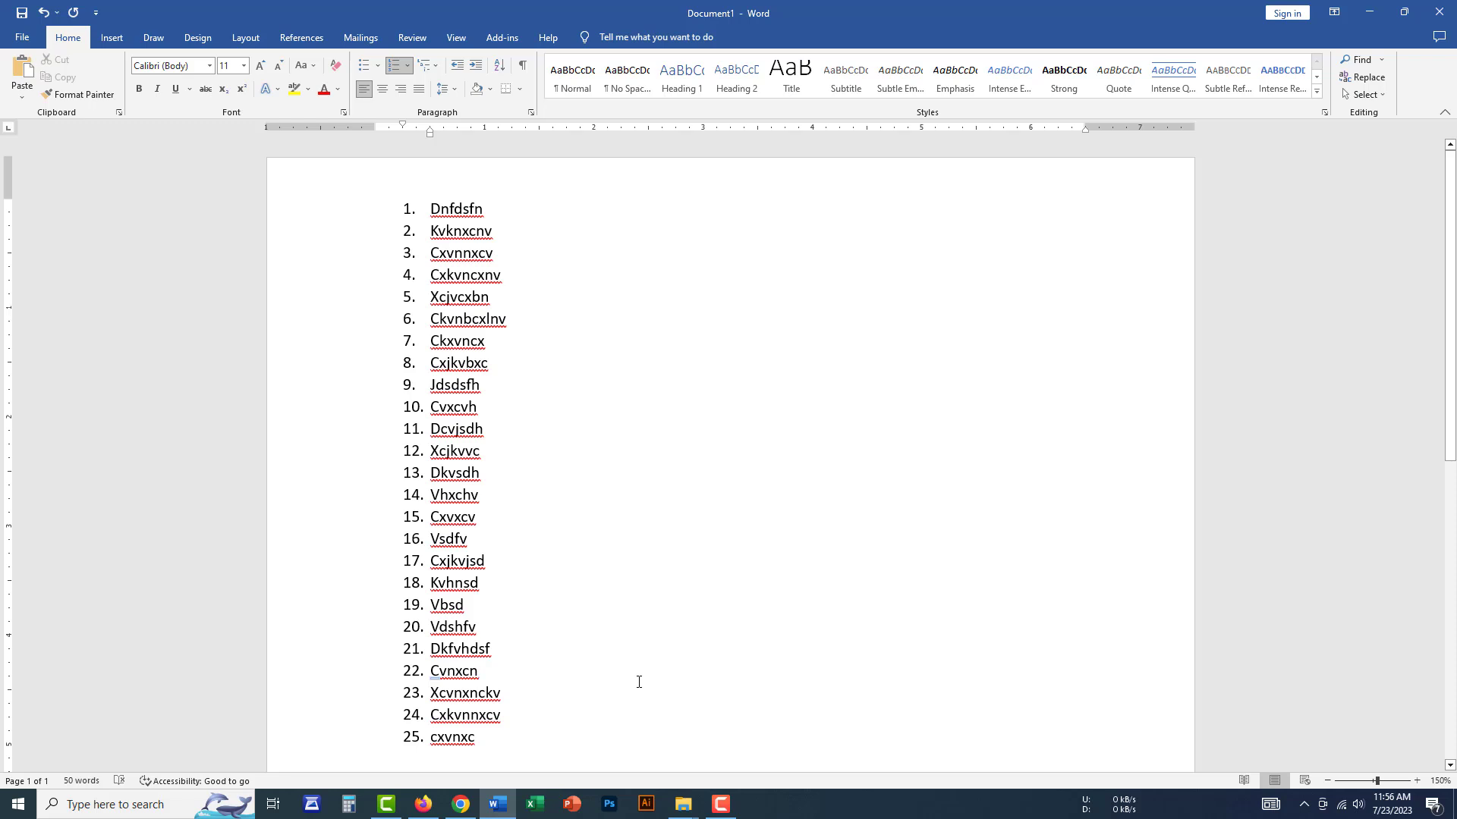
Set the numbering of the whole list to None and delete all of its text
drag(503, 742, 411, 198)
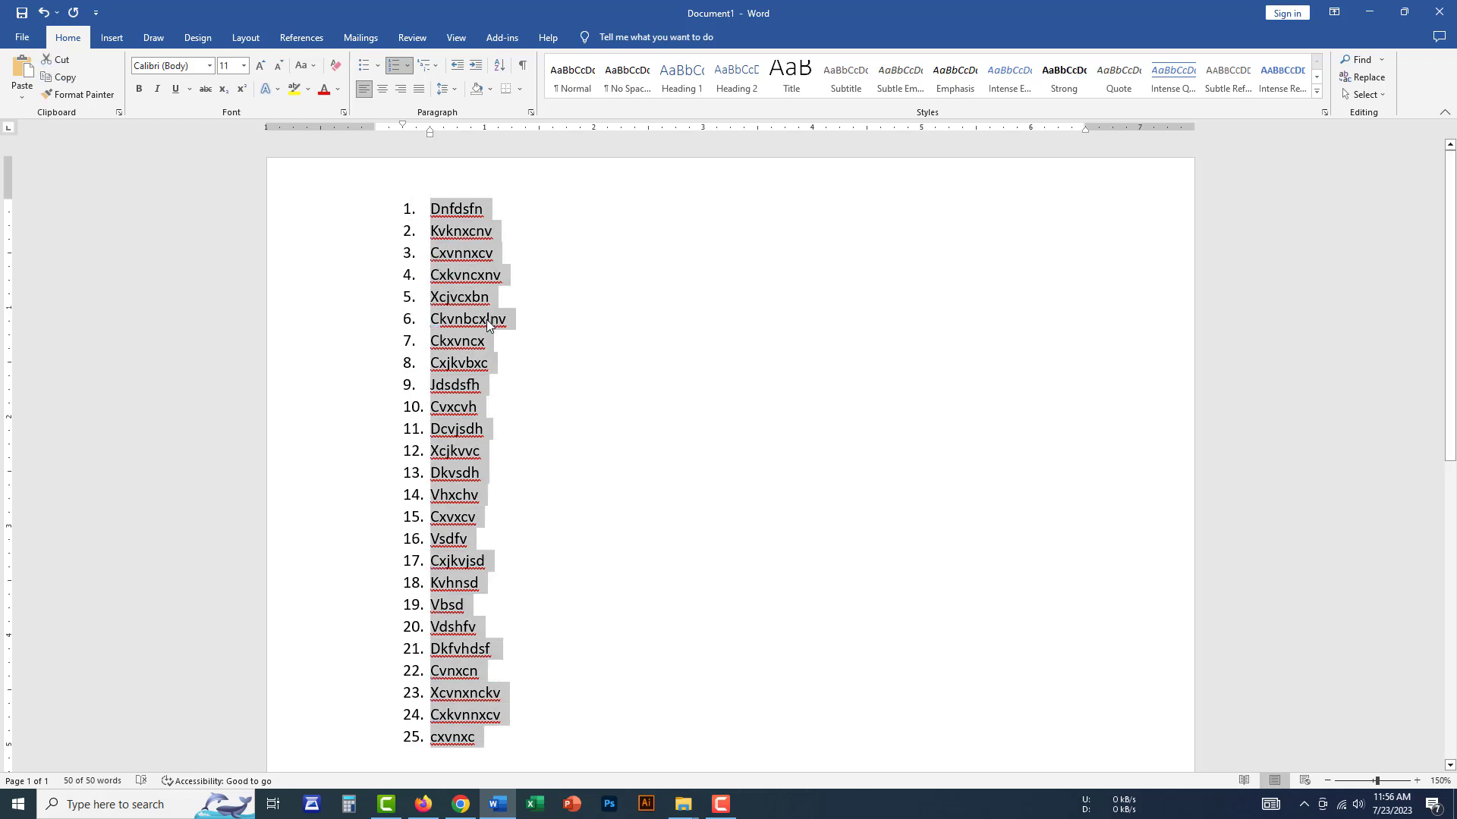
click(407, 62)
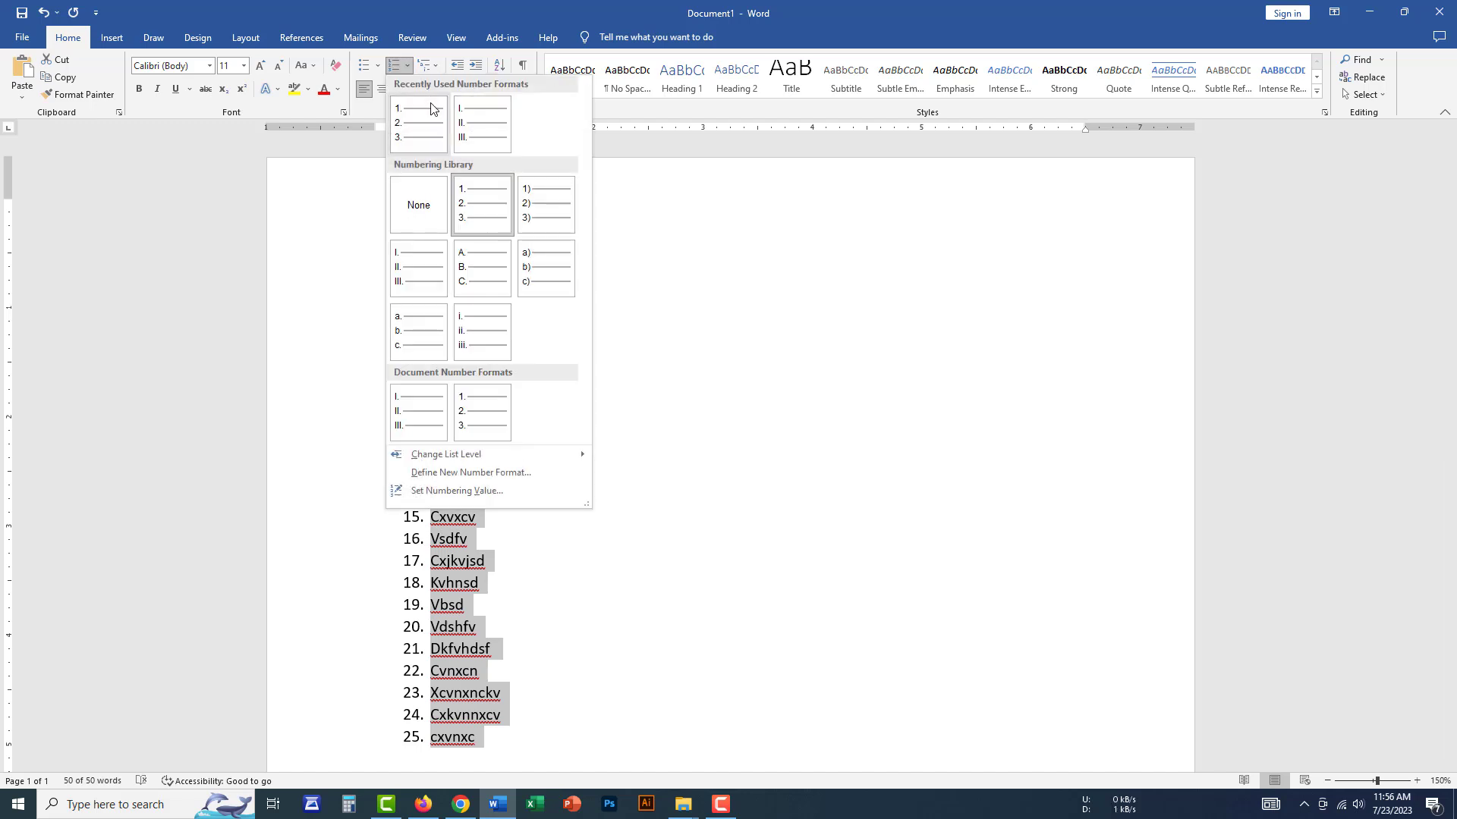
click(431, 211)
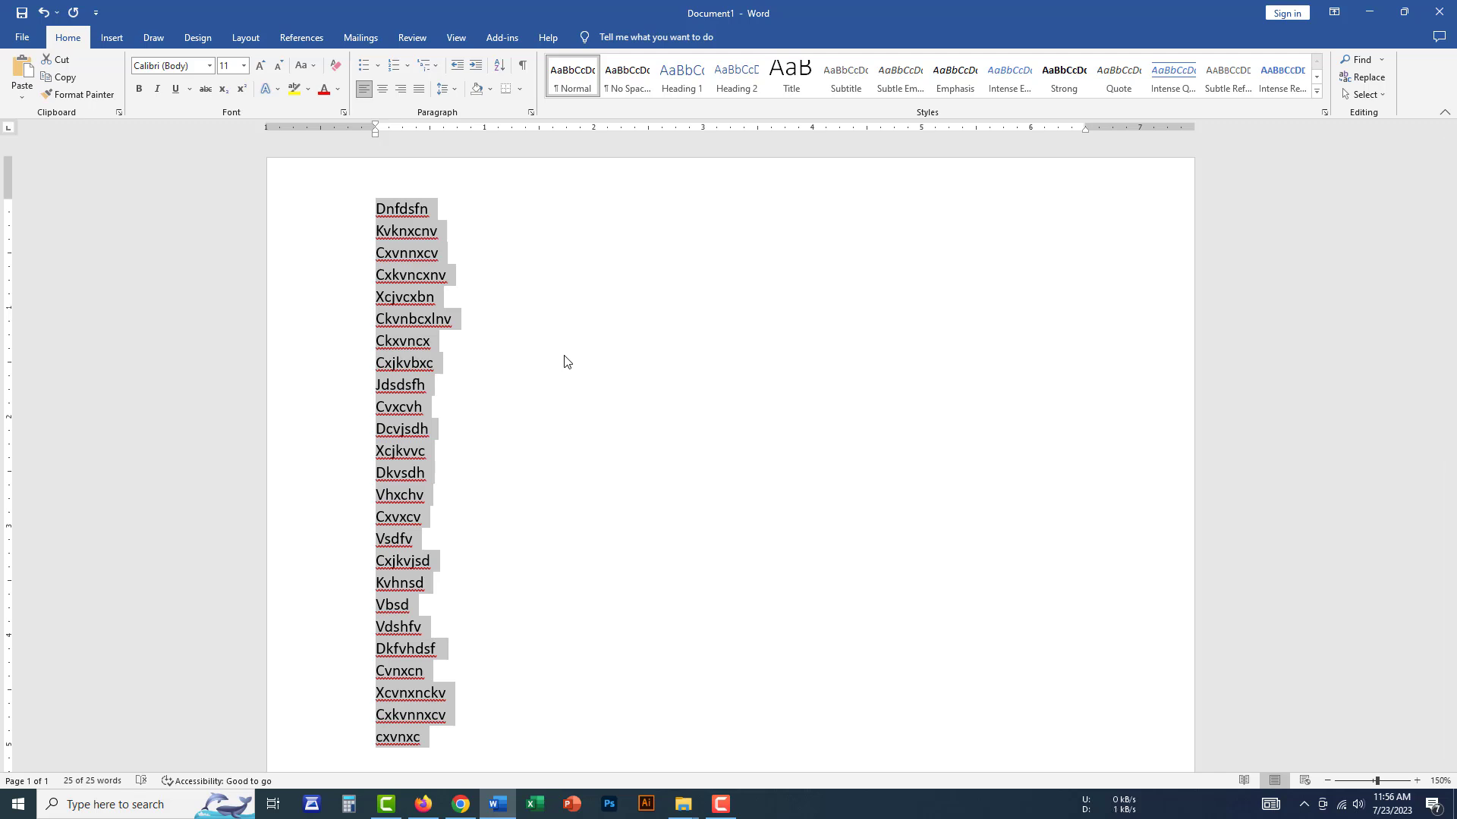
key(Delete)
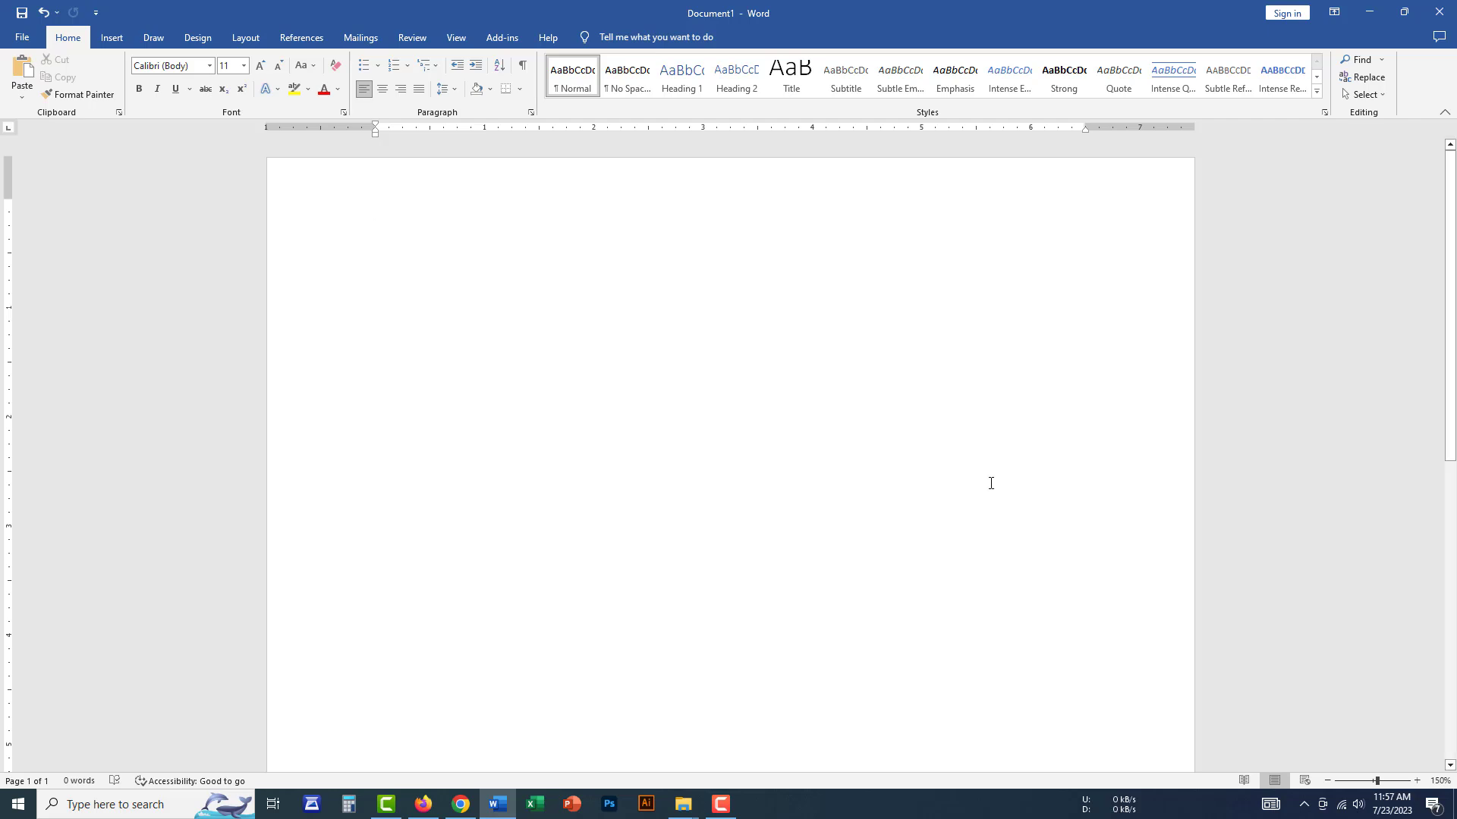
Enter Kushtia in the empty document and number it with the 1. 2. 3. format
text(Kushtia)
drag(439, 215, 369, 189)
click(408, 65)
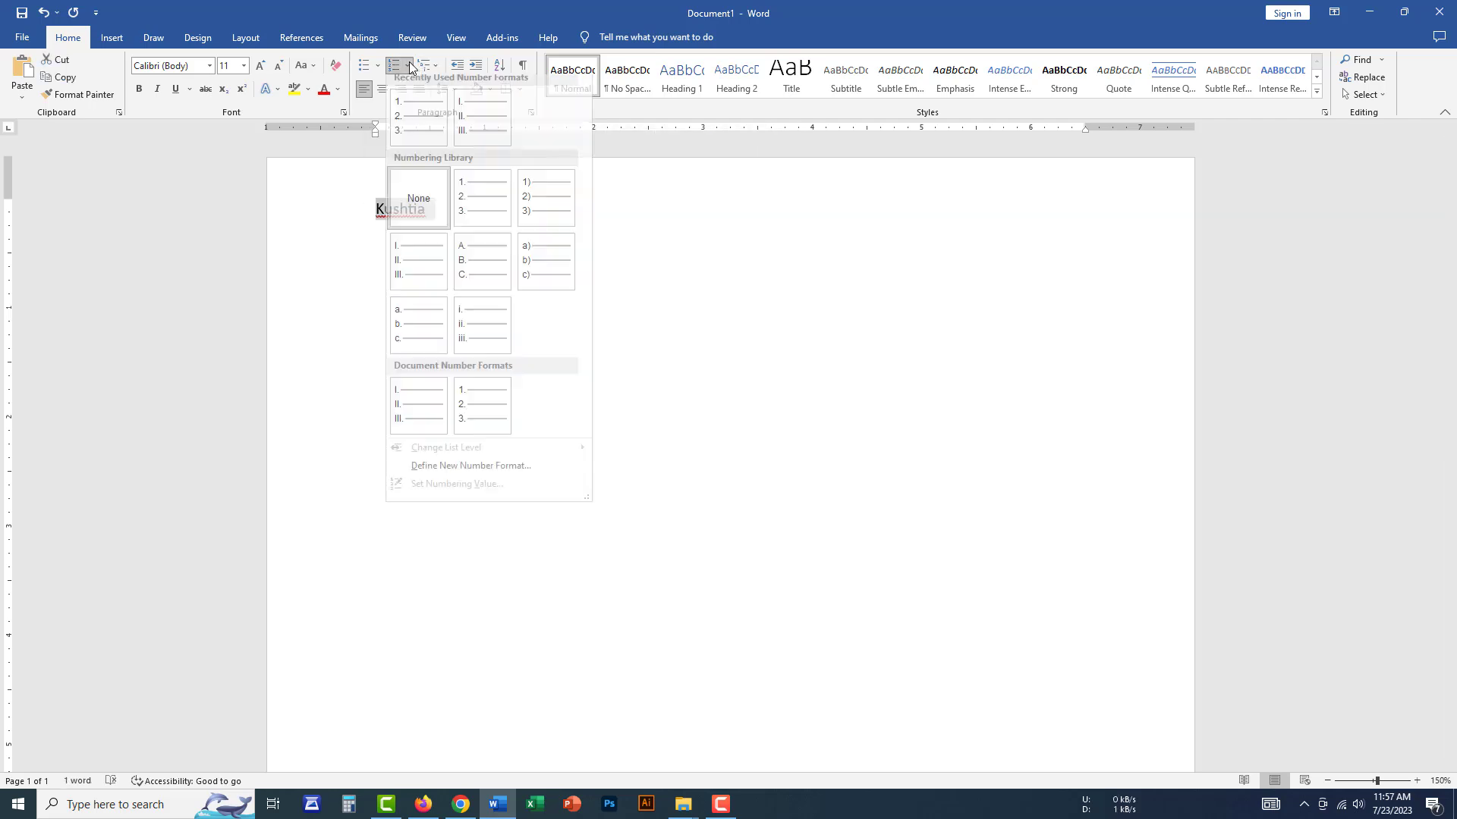
click(414, 121)
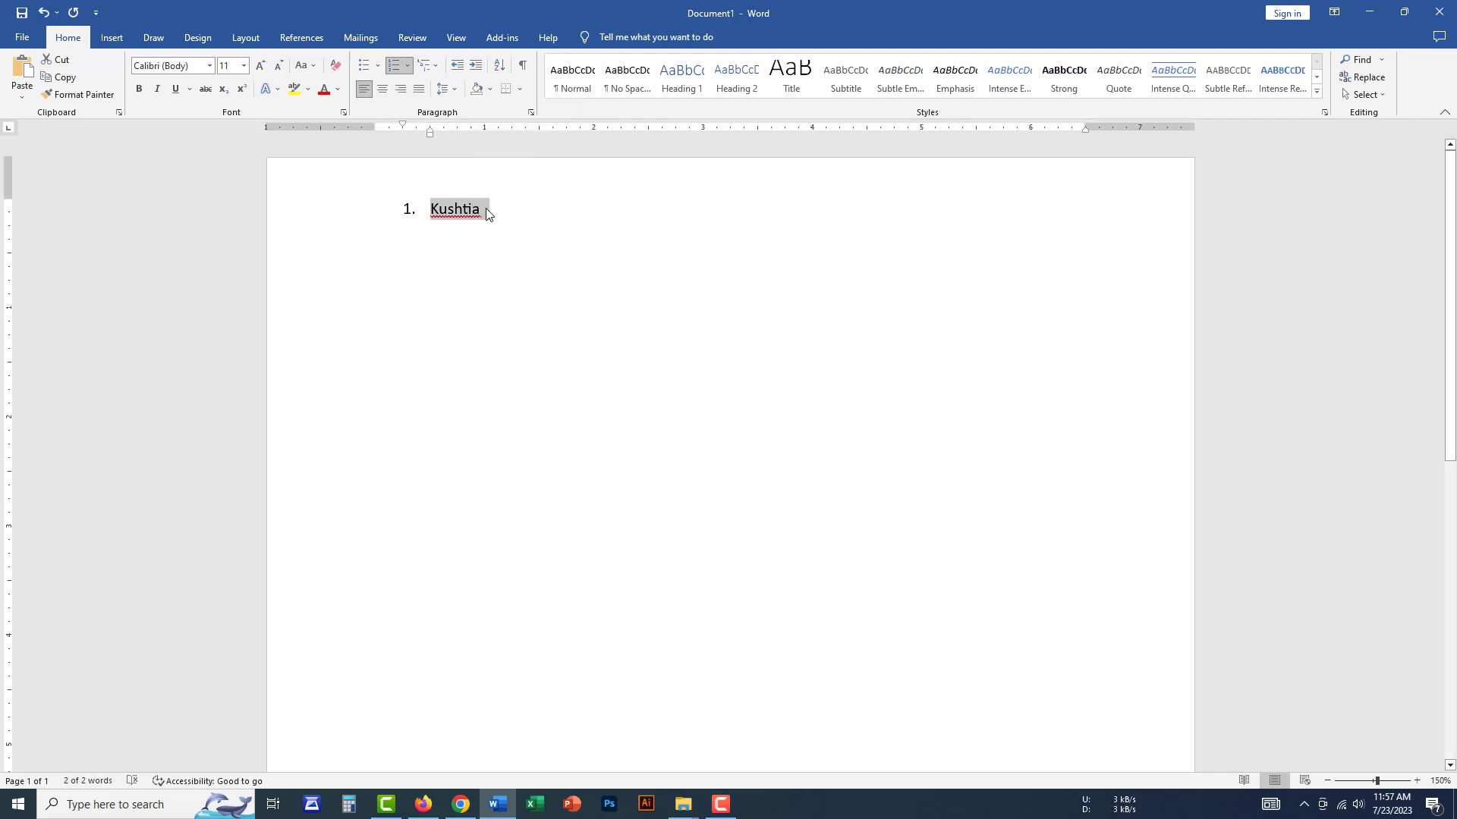
Increase the font size of the Kushtia item to 18
click(260, 66)
click(260, 66)
click(260, 66)
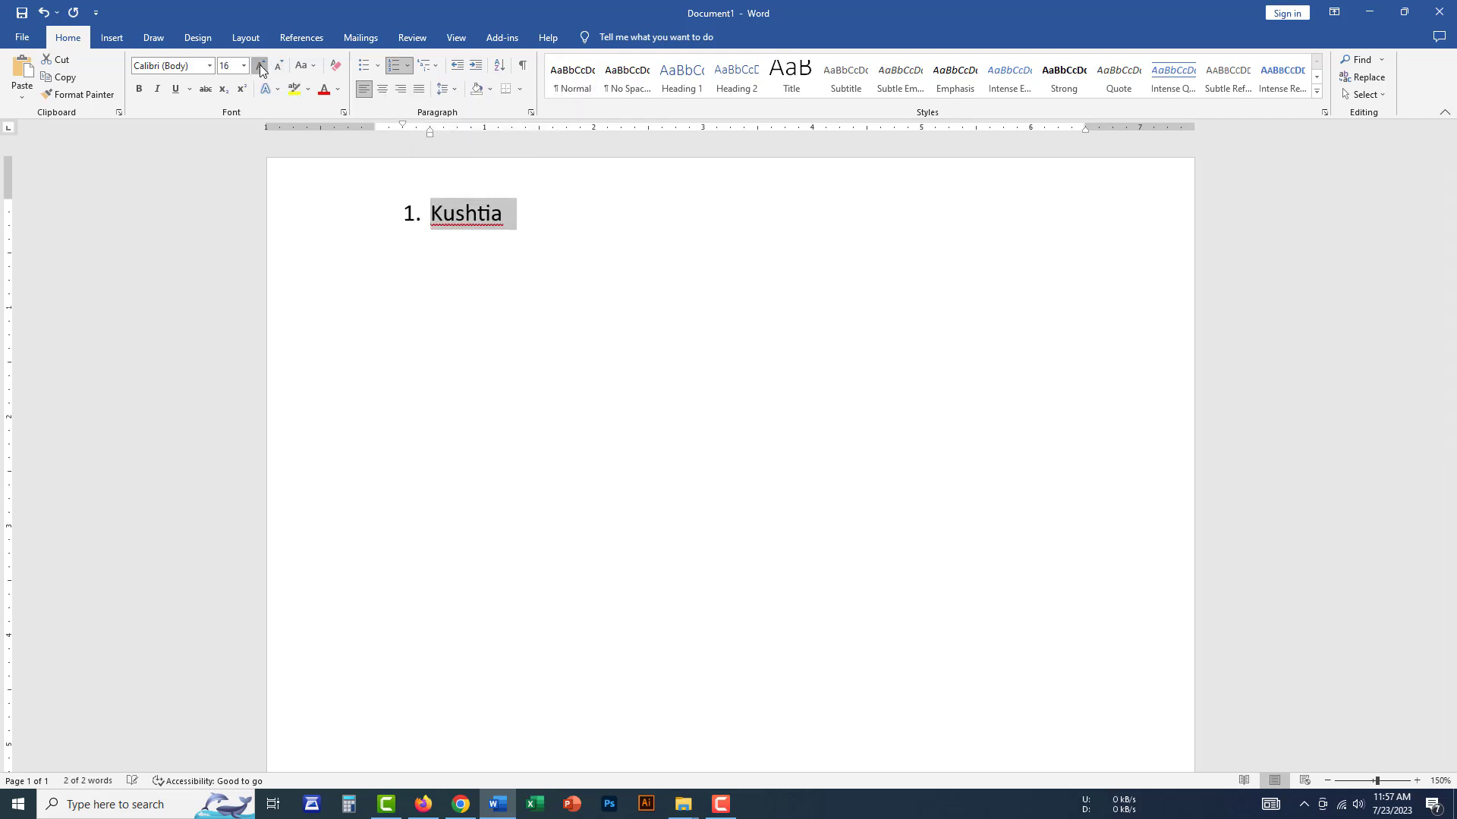
click(260, 66)
click(563, 216)
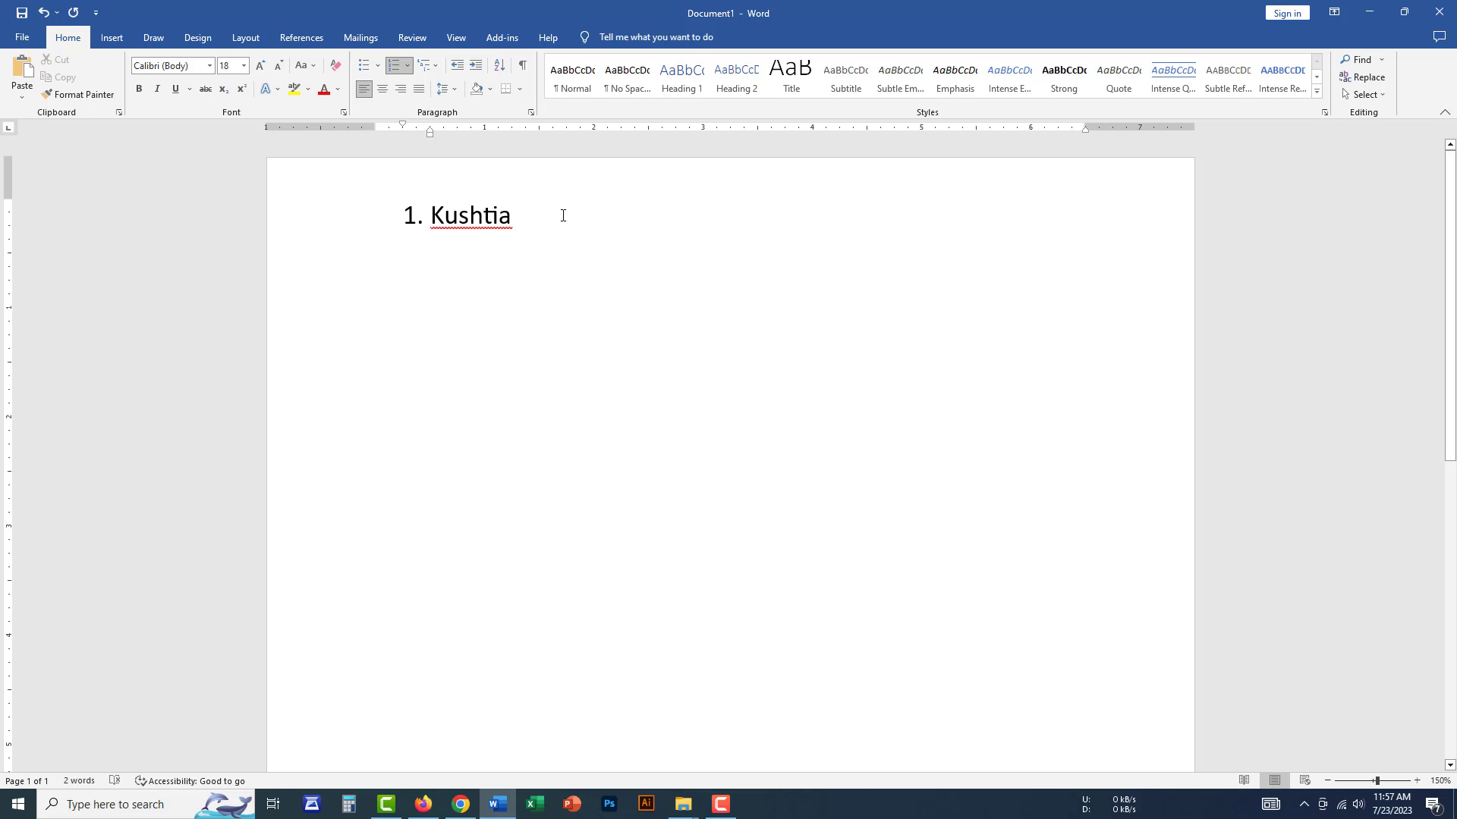
Start a sub-list one level below Kushtia with the items Kumarkhali and Khoksha
key(Return)
click(479, 70)
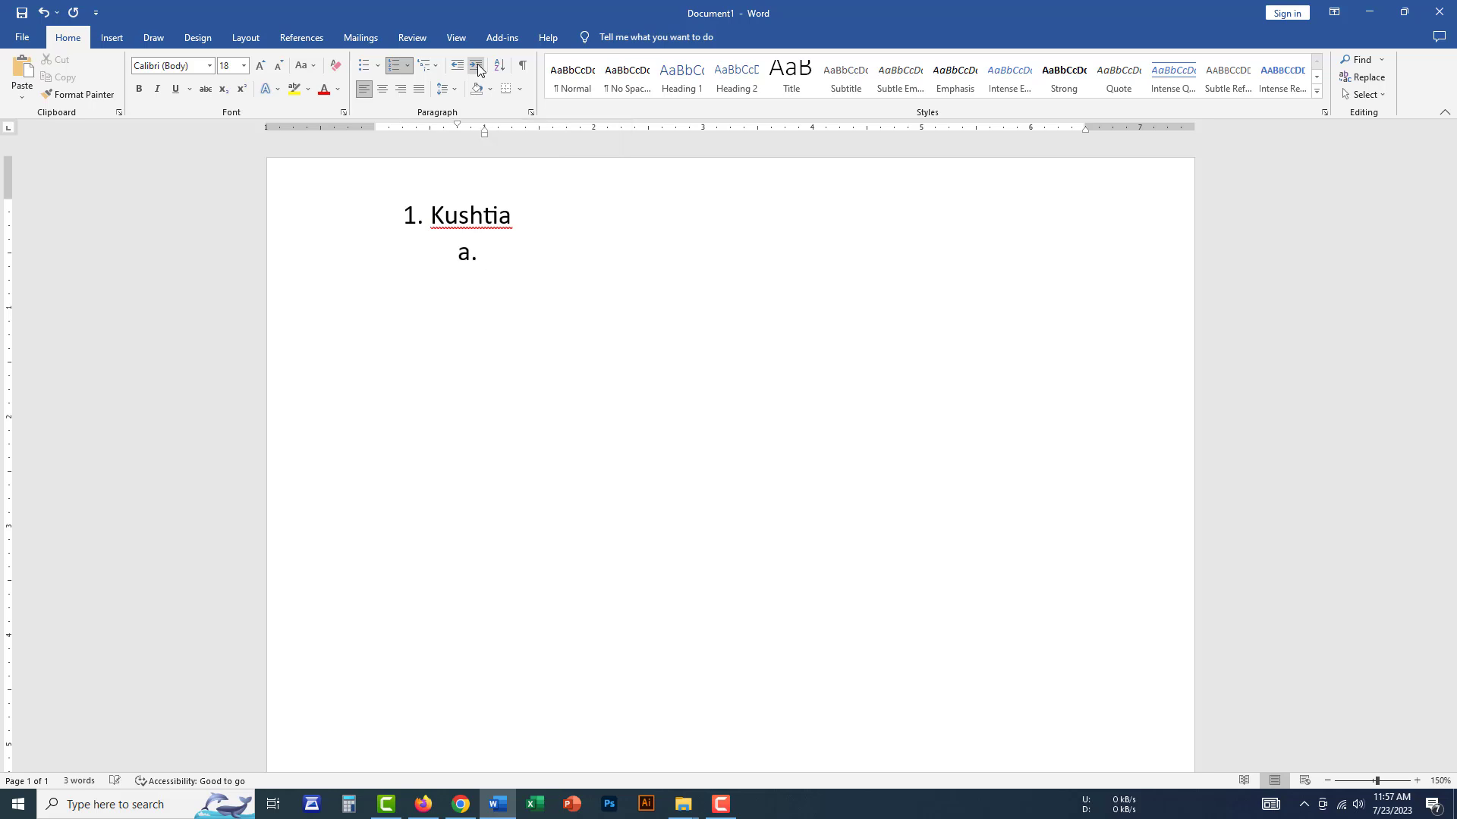
text(Kumarkhali)
key(Return)
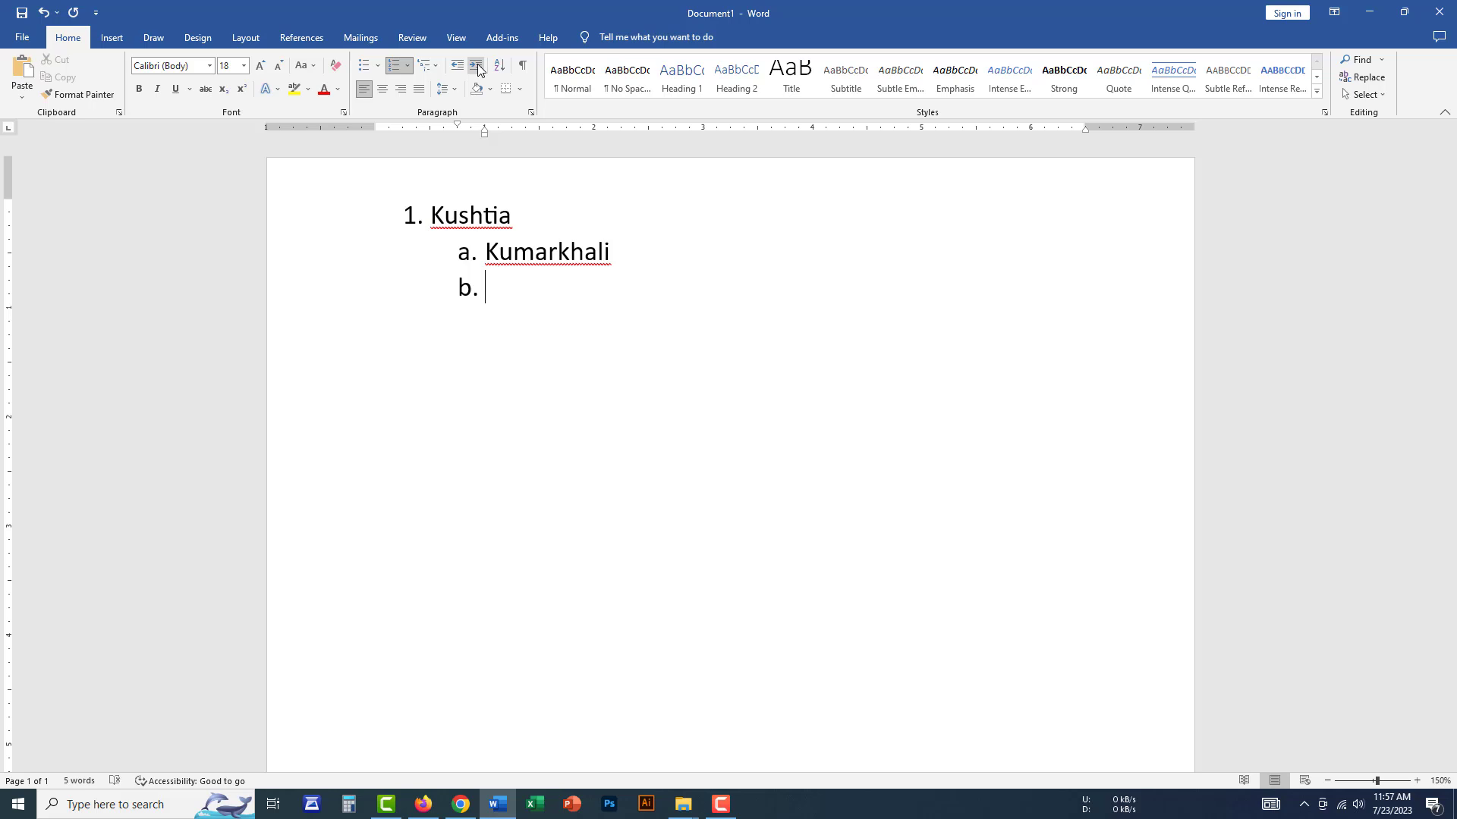
text(Khoksha)
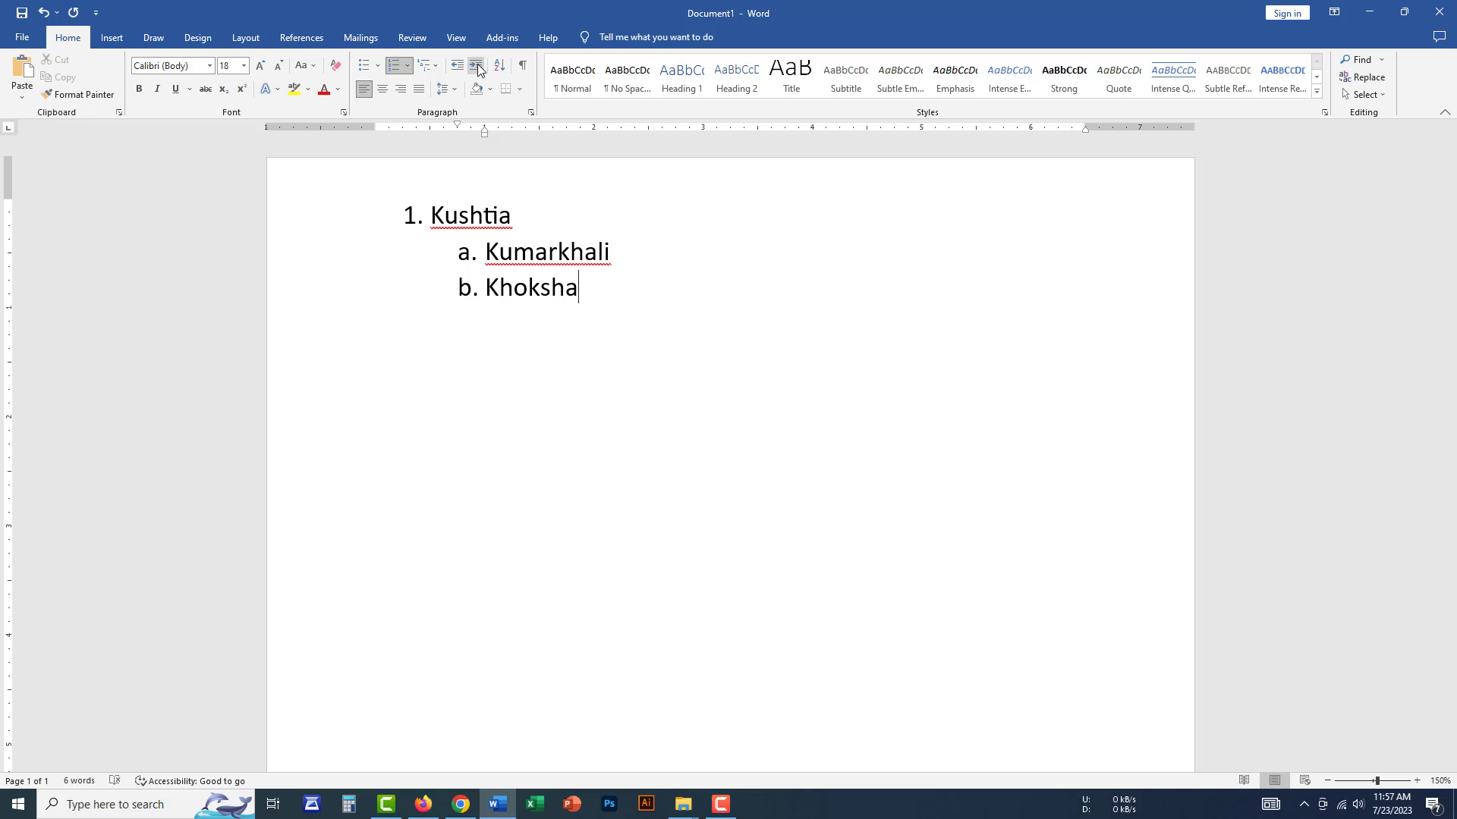
Add the sub-items Varvcsdkn, Vndsfvn, Vnsknd and Vkndskv after Khoksha
key(Return)
text(Varvcsdkn)
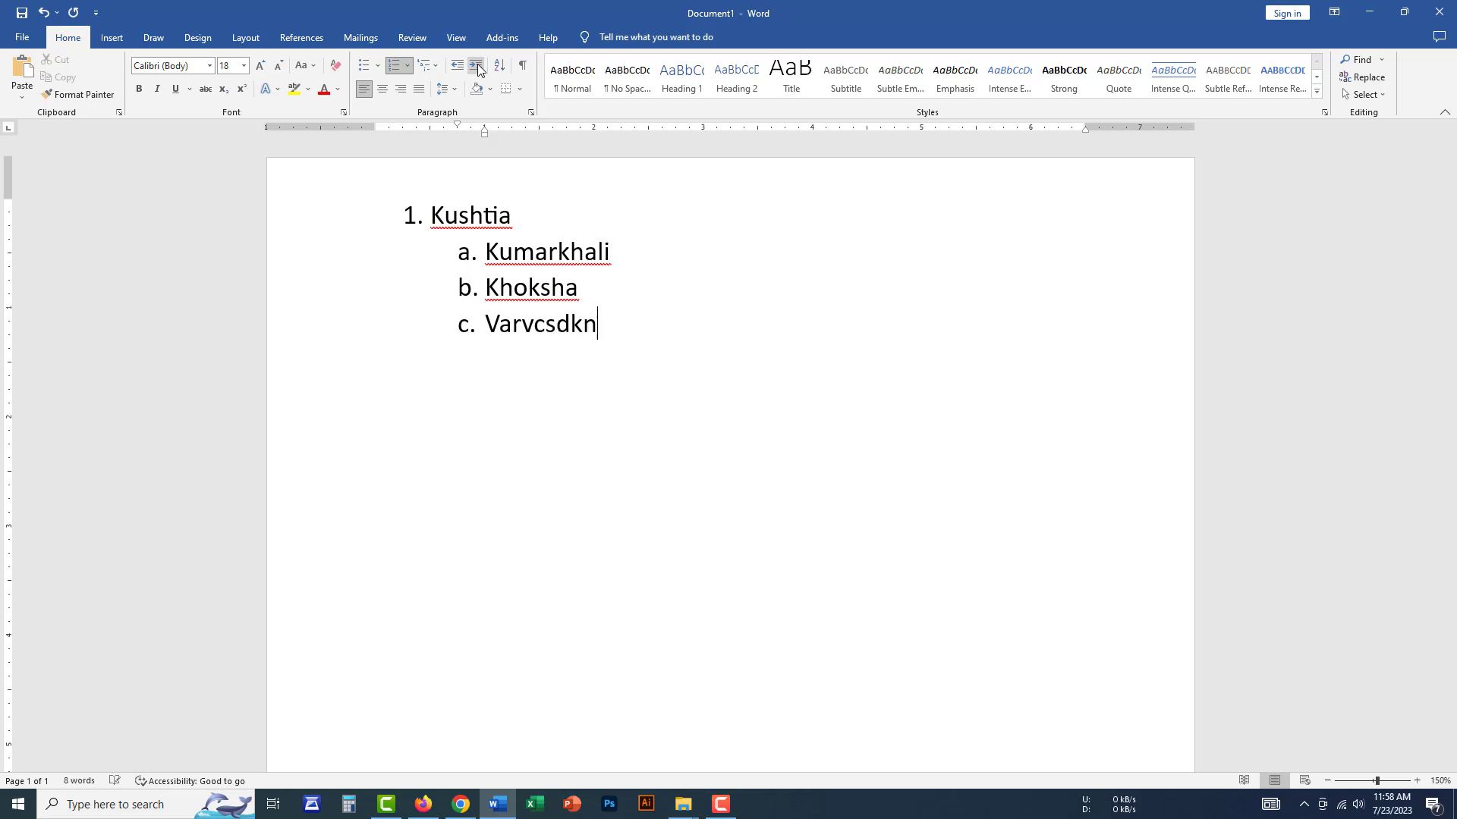
key(Return)
text(vndsfvn)
key(Return)
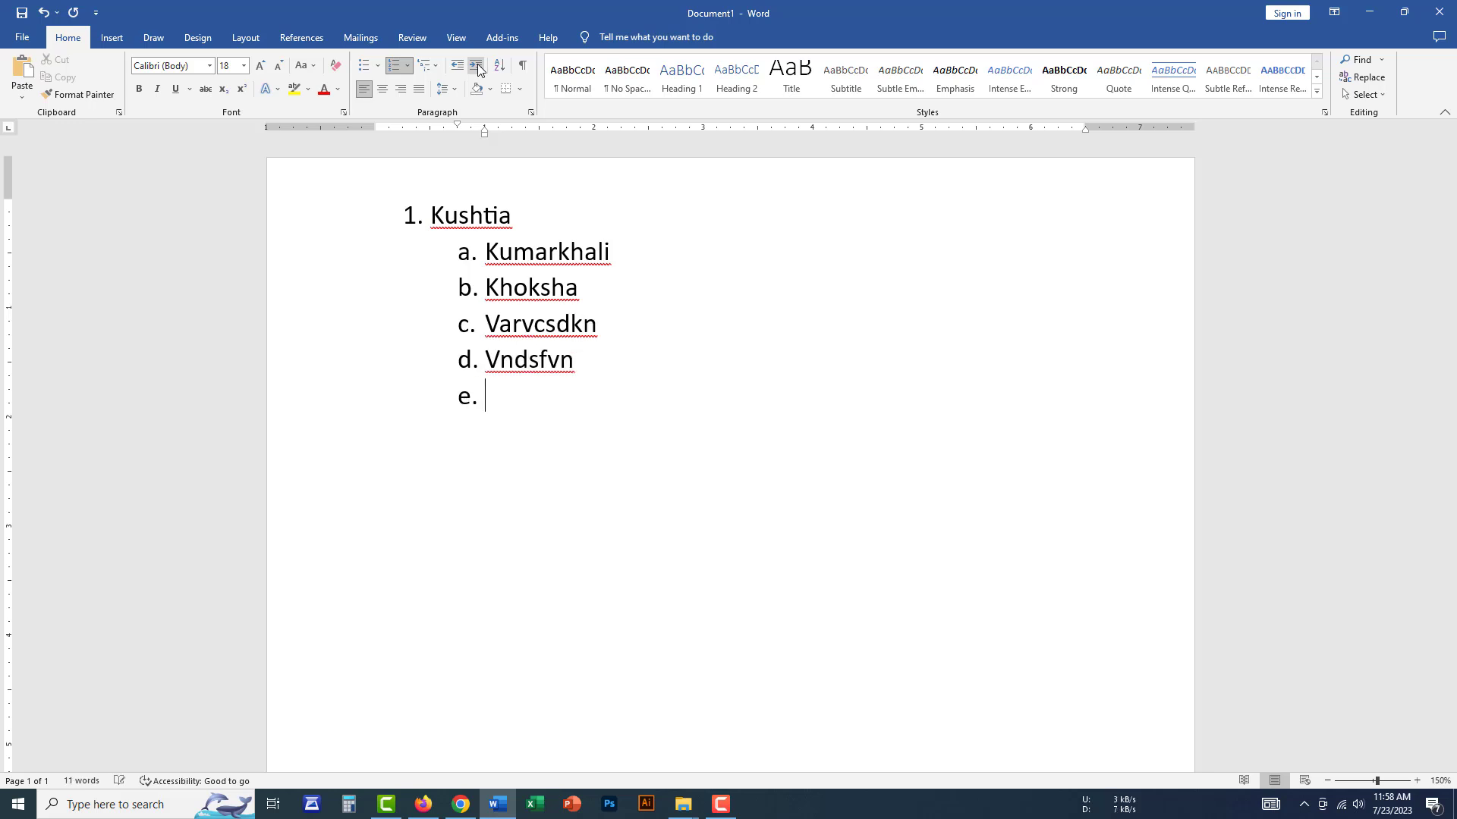
text(vnsknd)
key(Return)
text(vkndskv)
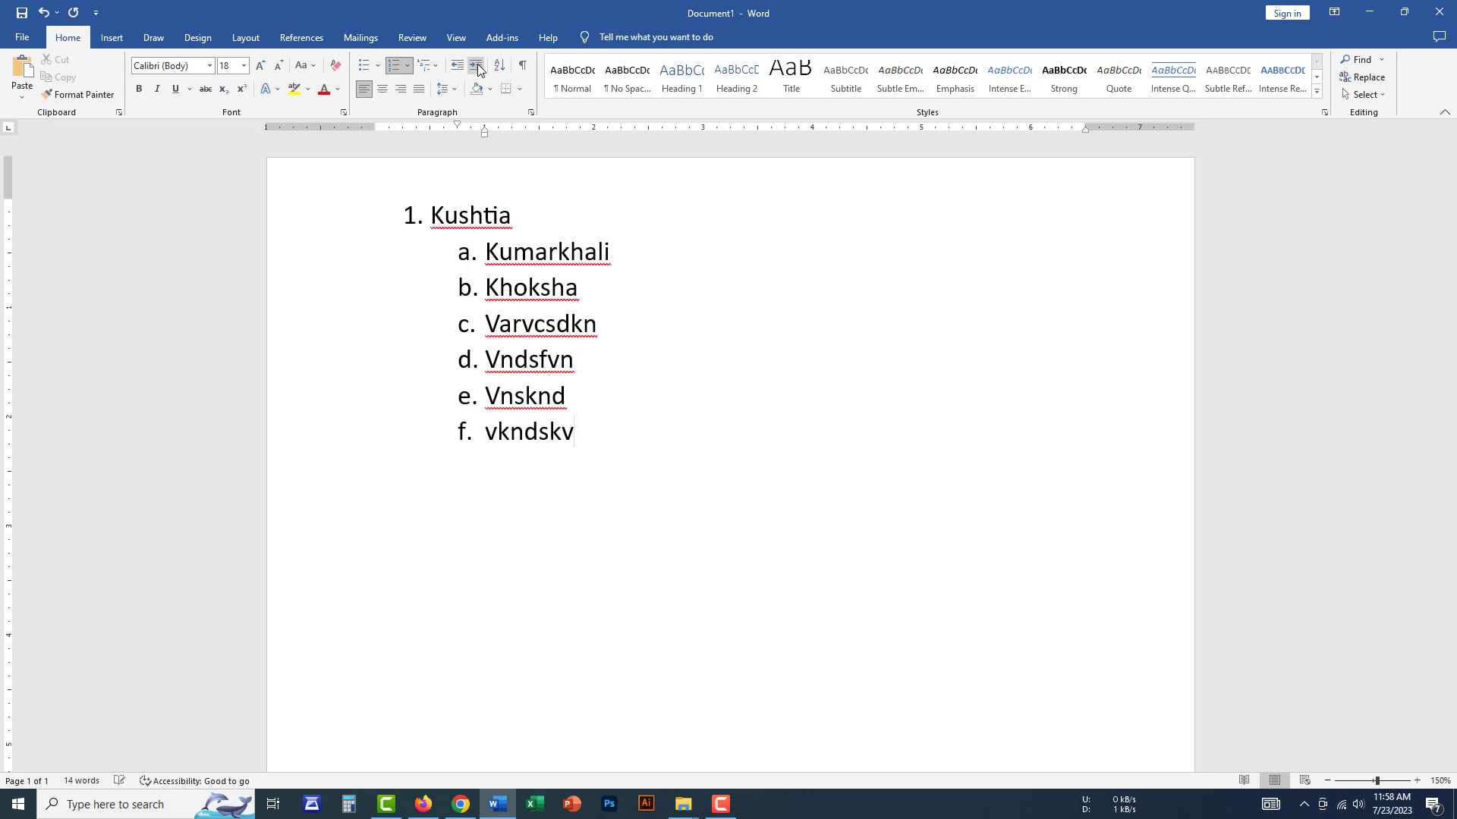
Add Pabna below Vkndskv, promoted to the main list level as the second item
key(Return)
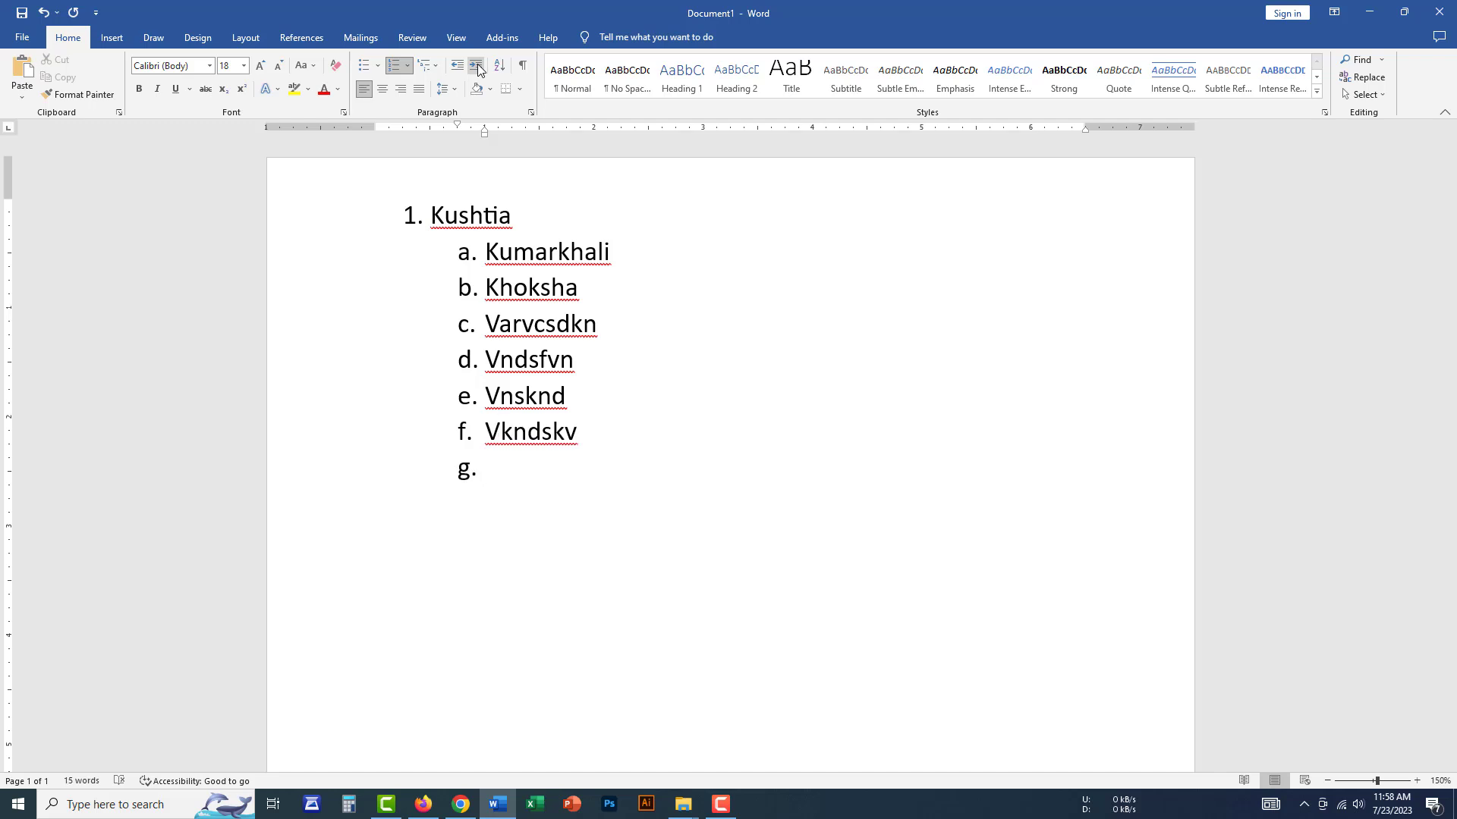
key(shift+Tab)
text(Pabna)
Add the sub-items Cvndksn, Vcknv, Cvkncv and Cnvkc one level below Pabna
key(Return)
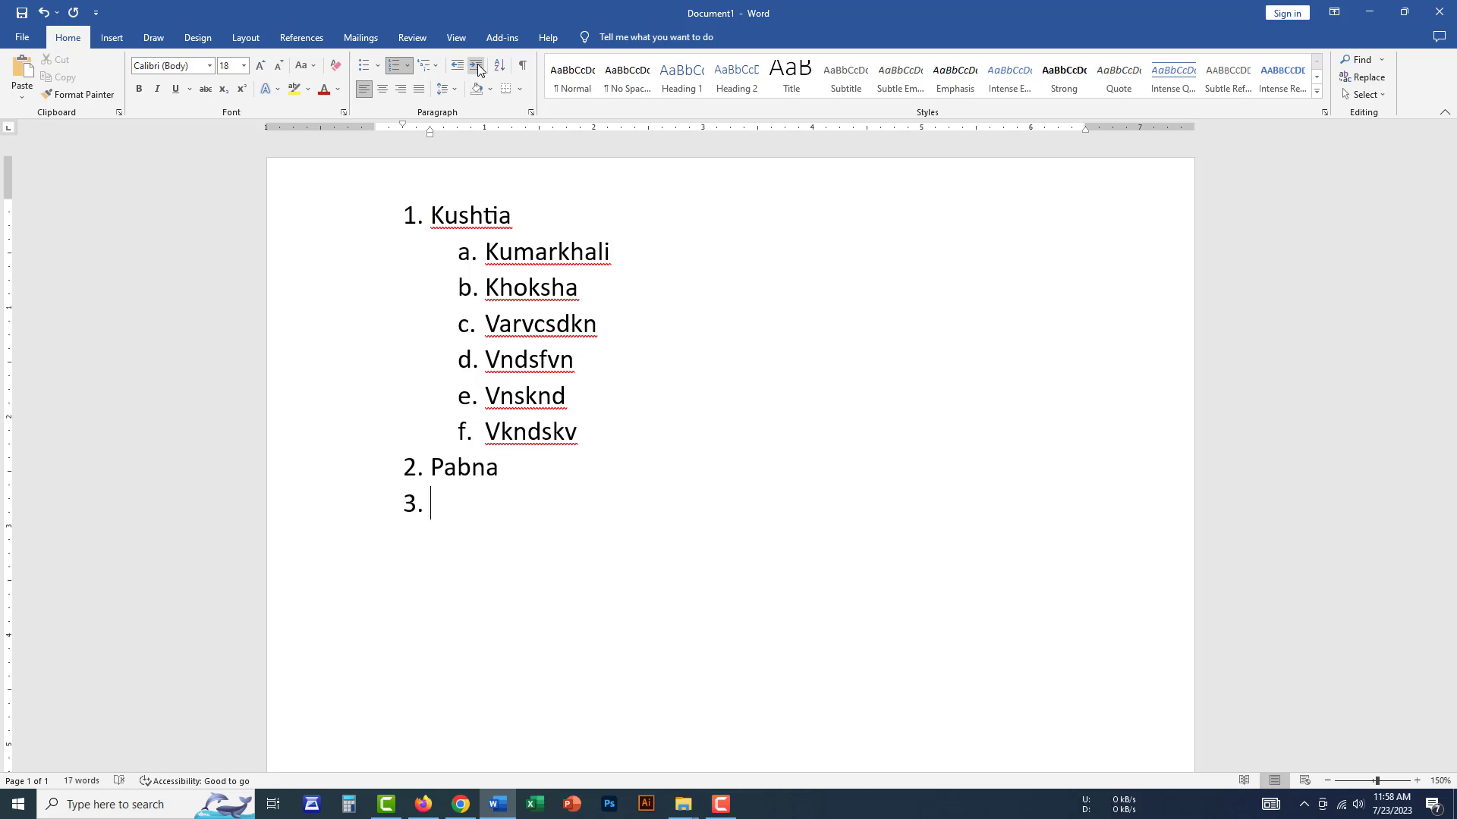
click(477, 69)
text(cvndksn)
key(Return)
text(vcknv)
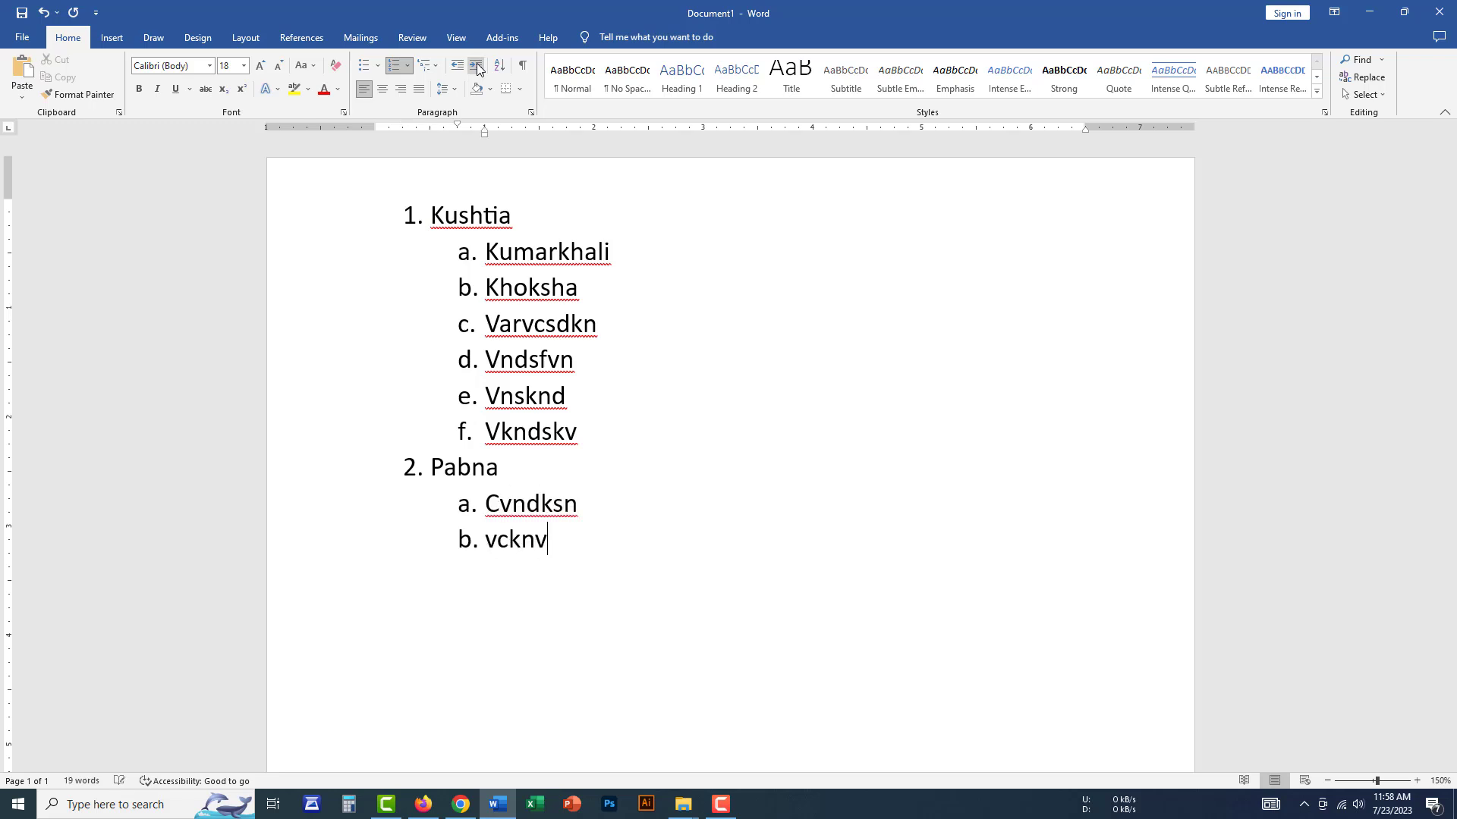
key(Return)
text(cvkncv)
key(Return)
text(cnvkc)
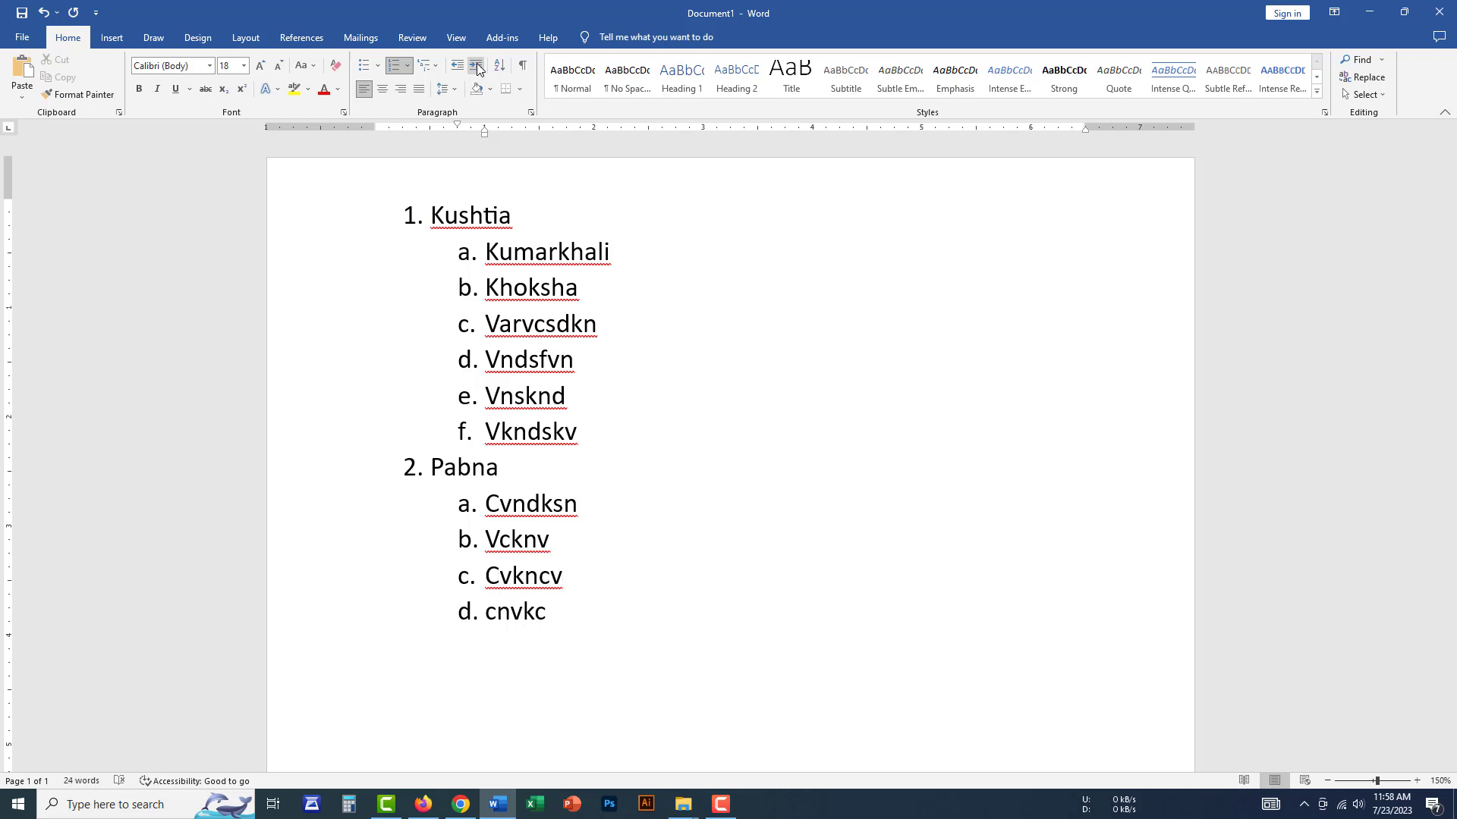
End Pabna's sub-list after Cnvkc and add Rajbari as the third main-level item
key(Return)
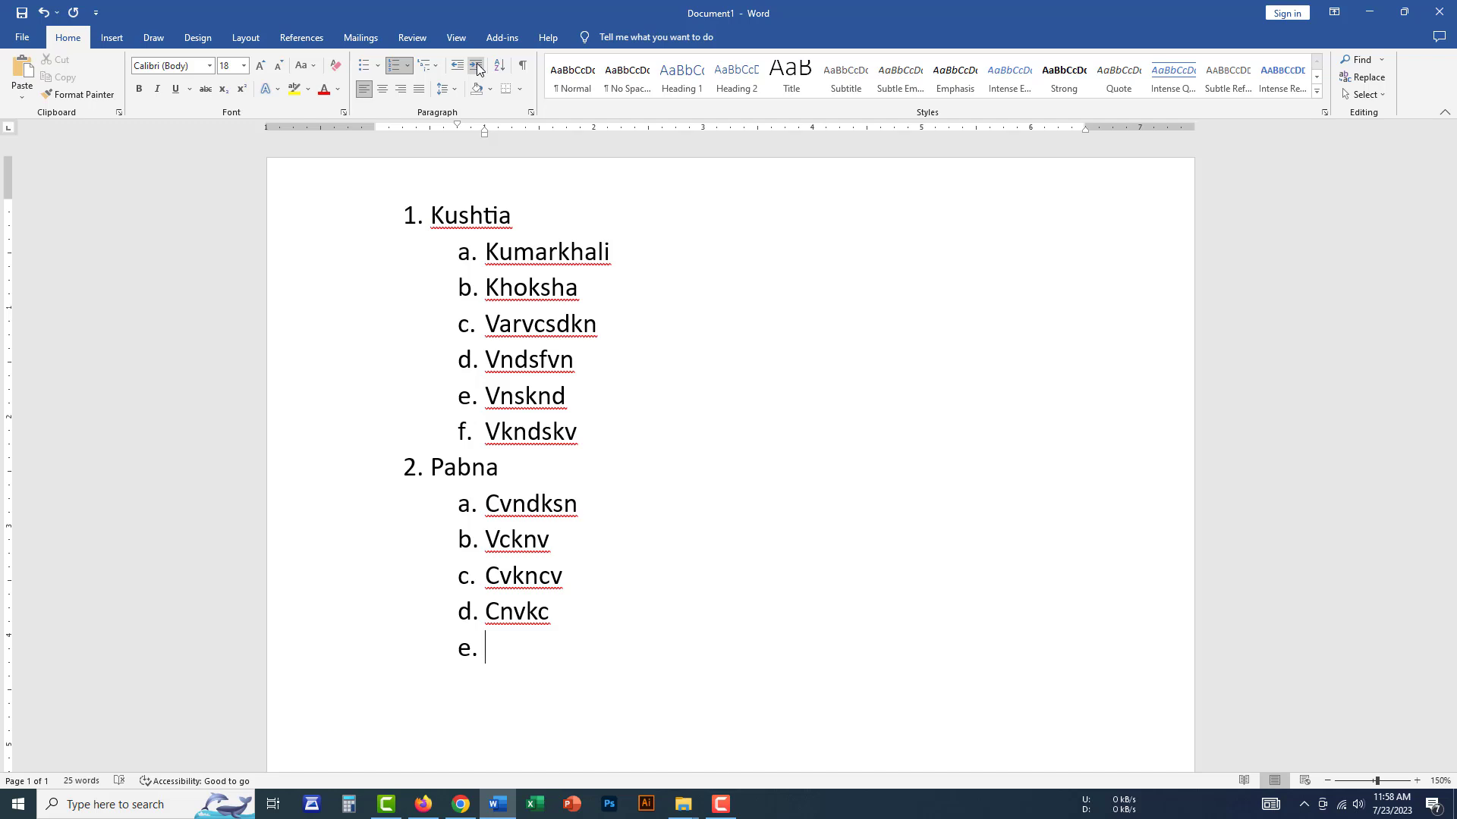
key(Return)
text(Rajbari)
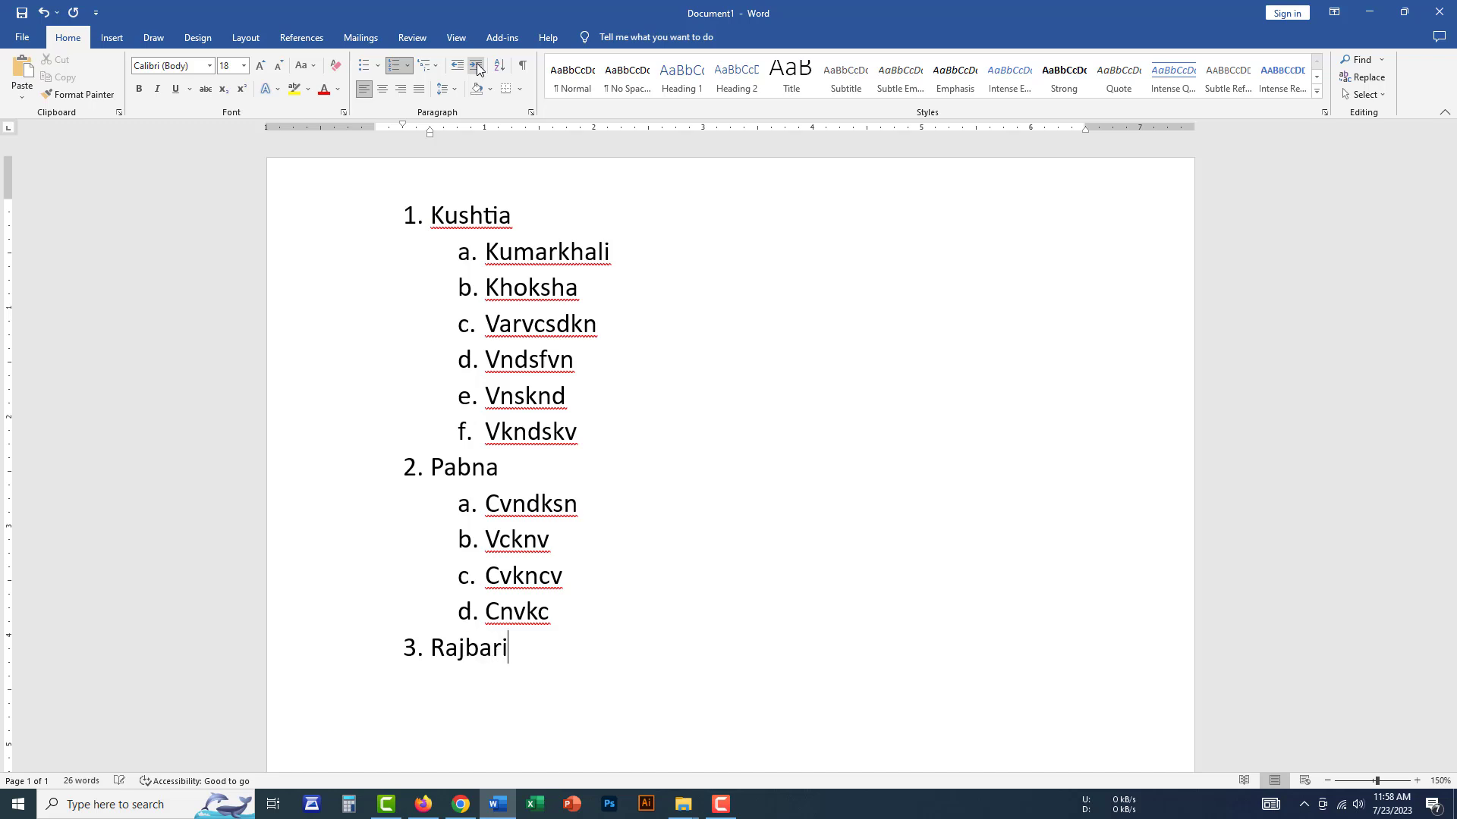
Start a sub-list one level below Rajbari with the items Ndfcds, Djfdsf and Dkvnfds
key(Return)
click(476, 70)
text(ndfcds)
key(Return)
text(djfdsf)
key(Return)
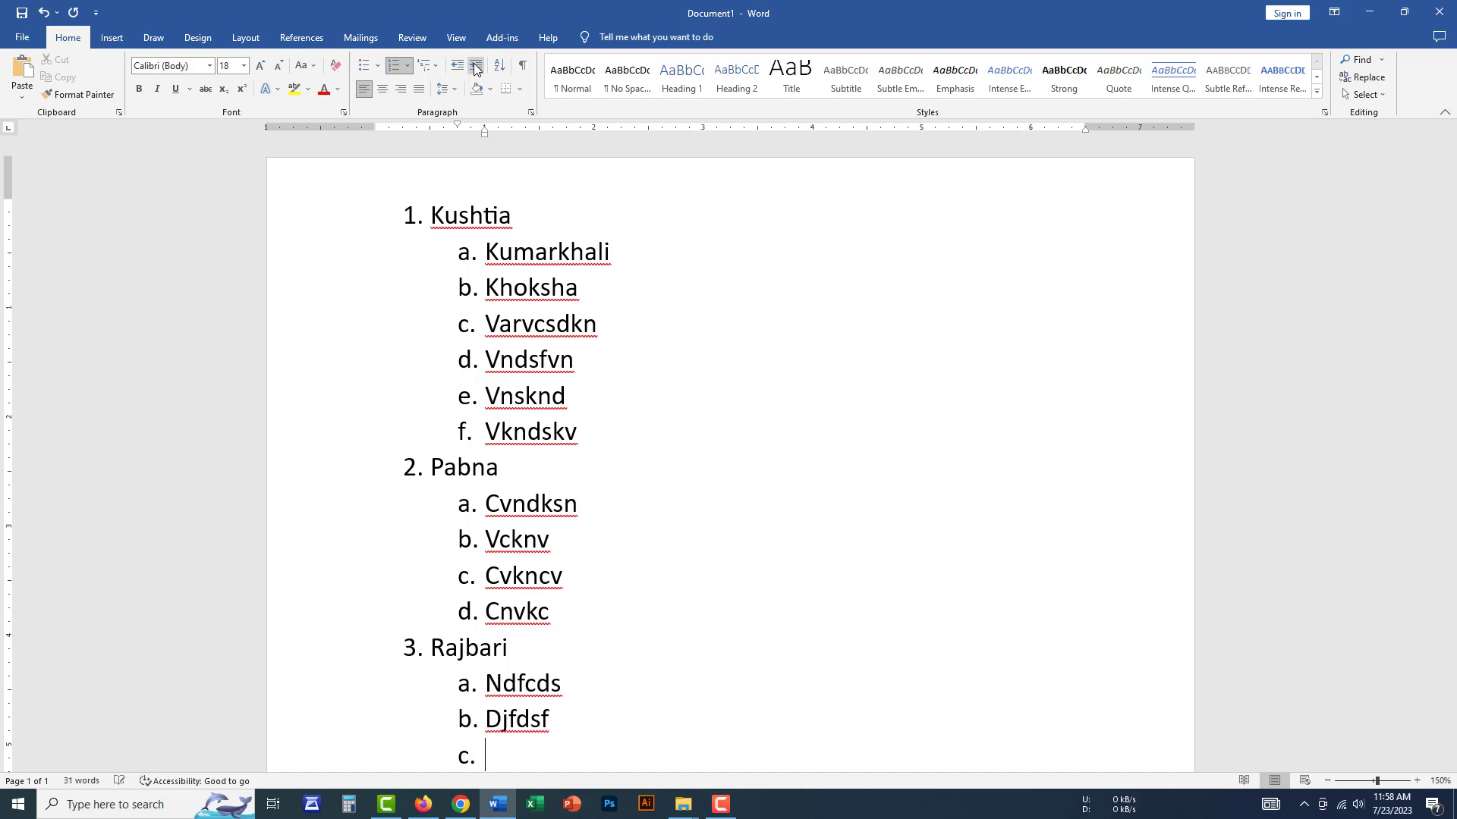
text(dkvnfds)
Add the sub-items Dksfkds, Dskfds, Dskfnds and Dskf after Dkvnfds
key(Return)
text(dksfkds)
key(Return)
text(dskfds)
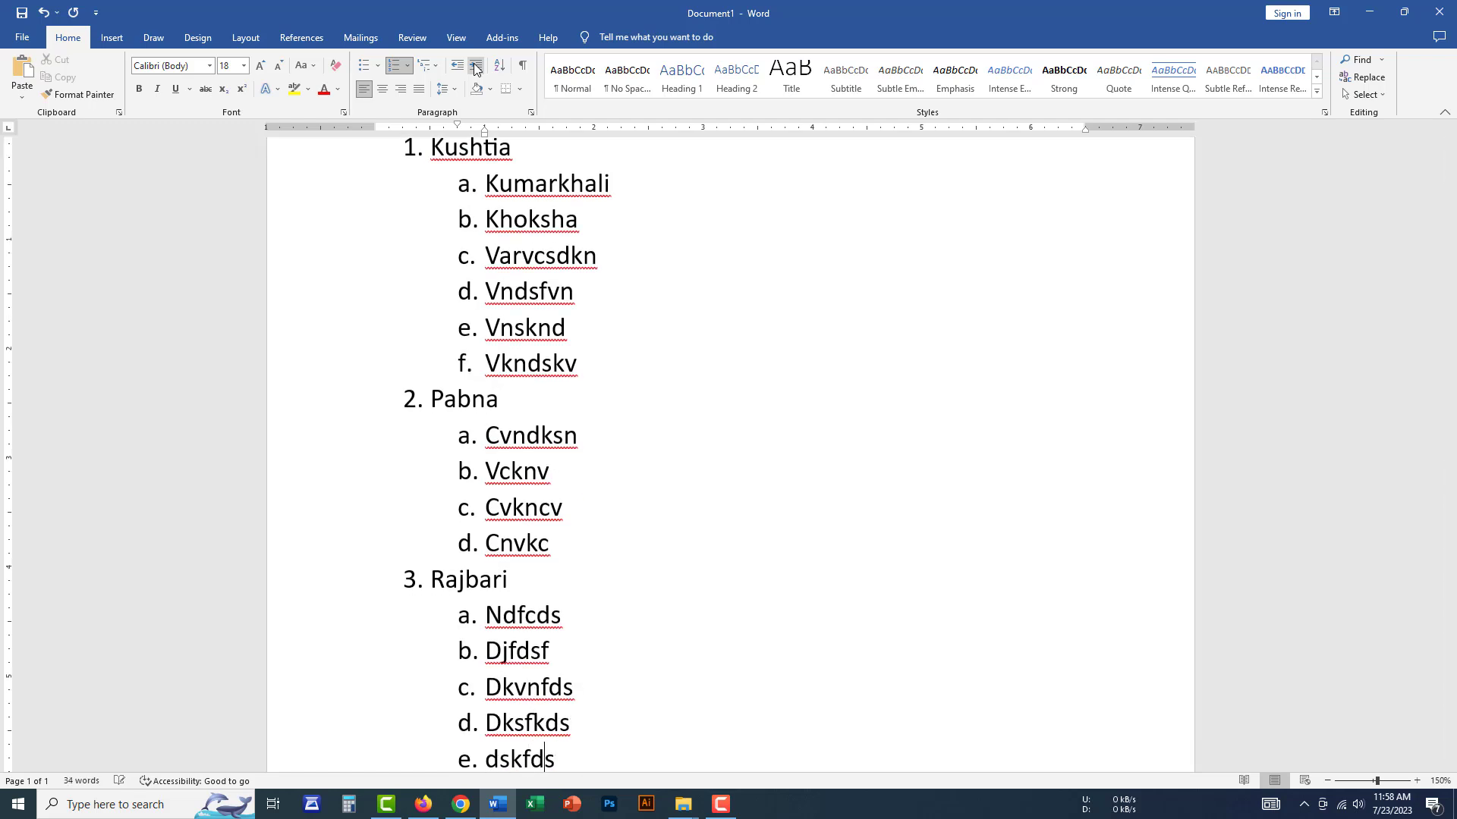
key(Return)
text(dskfnds)
key(Return)
text(dskf)
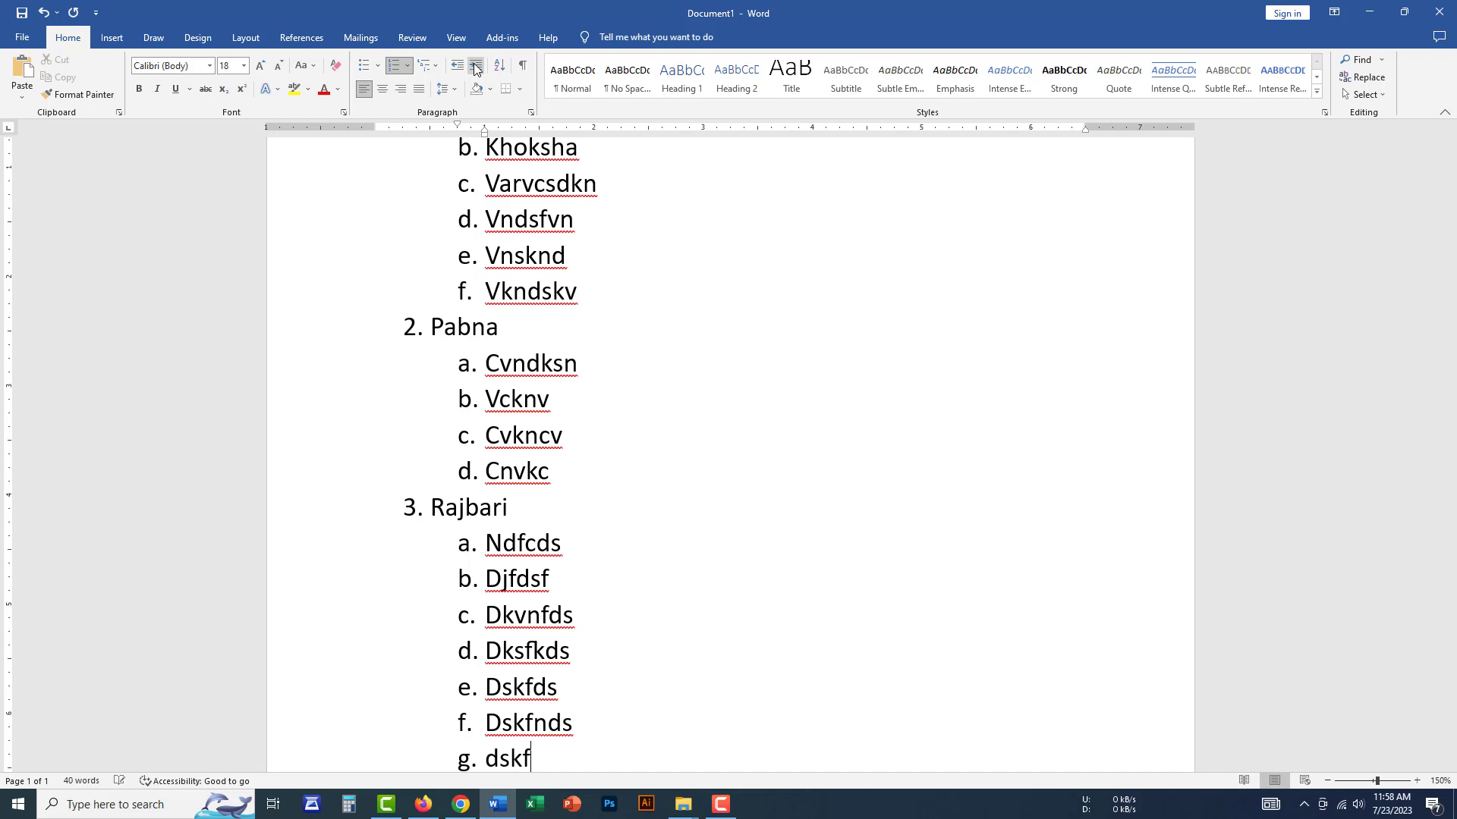
End Rajbari's sub-list after Dskf with an empty item at the main list level
key(Return)
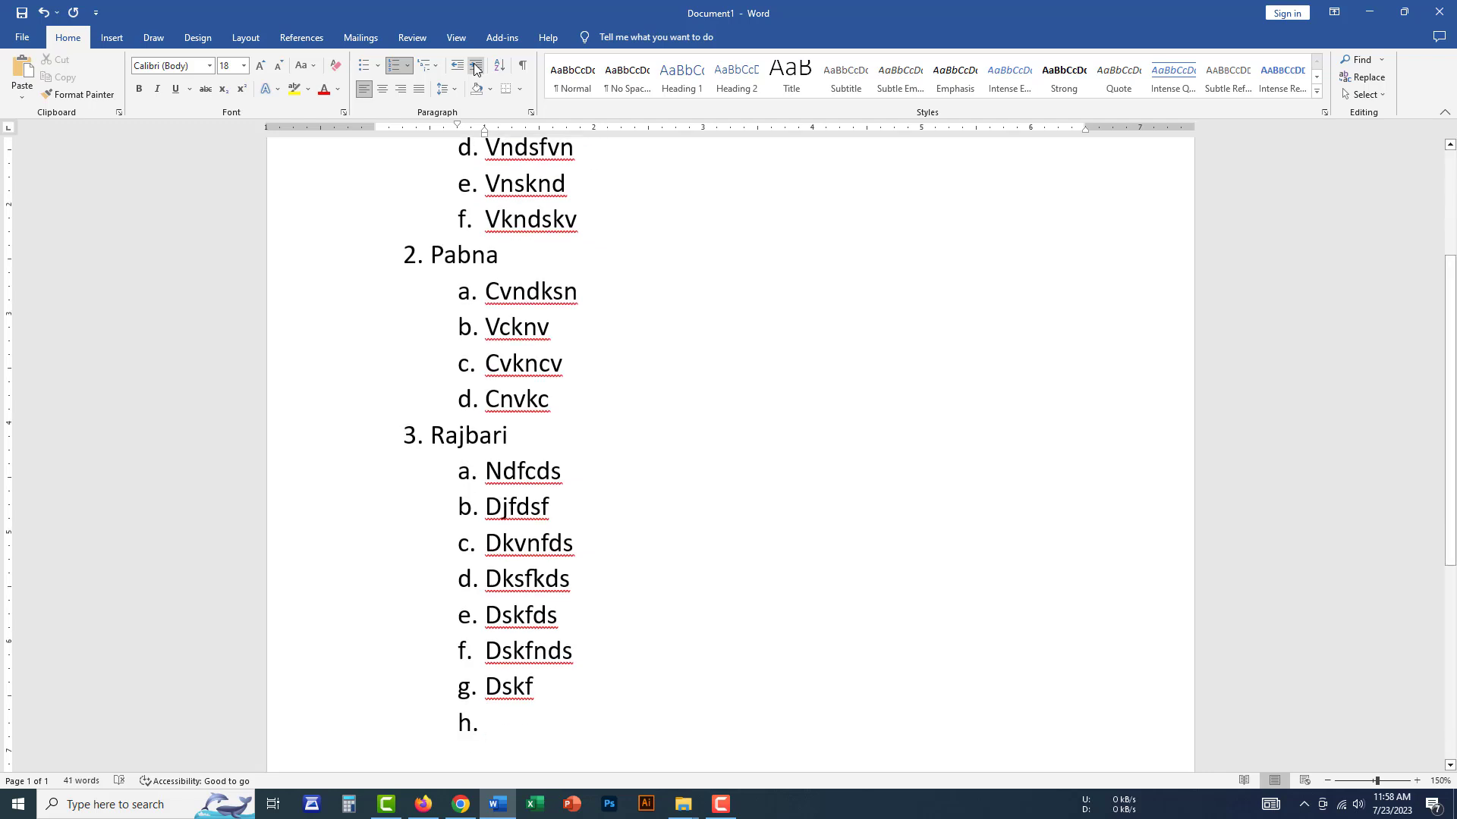
key(Return)
scroll(515, 309, up, 3)
scroll(515, 309, down, 2)
ctrl+scroll(529, 196, down, 4)
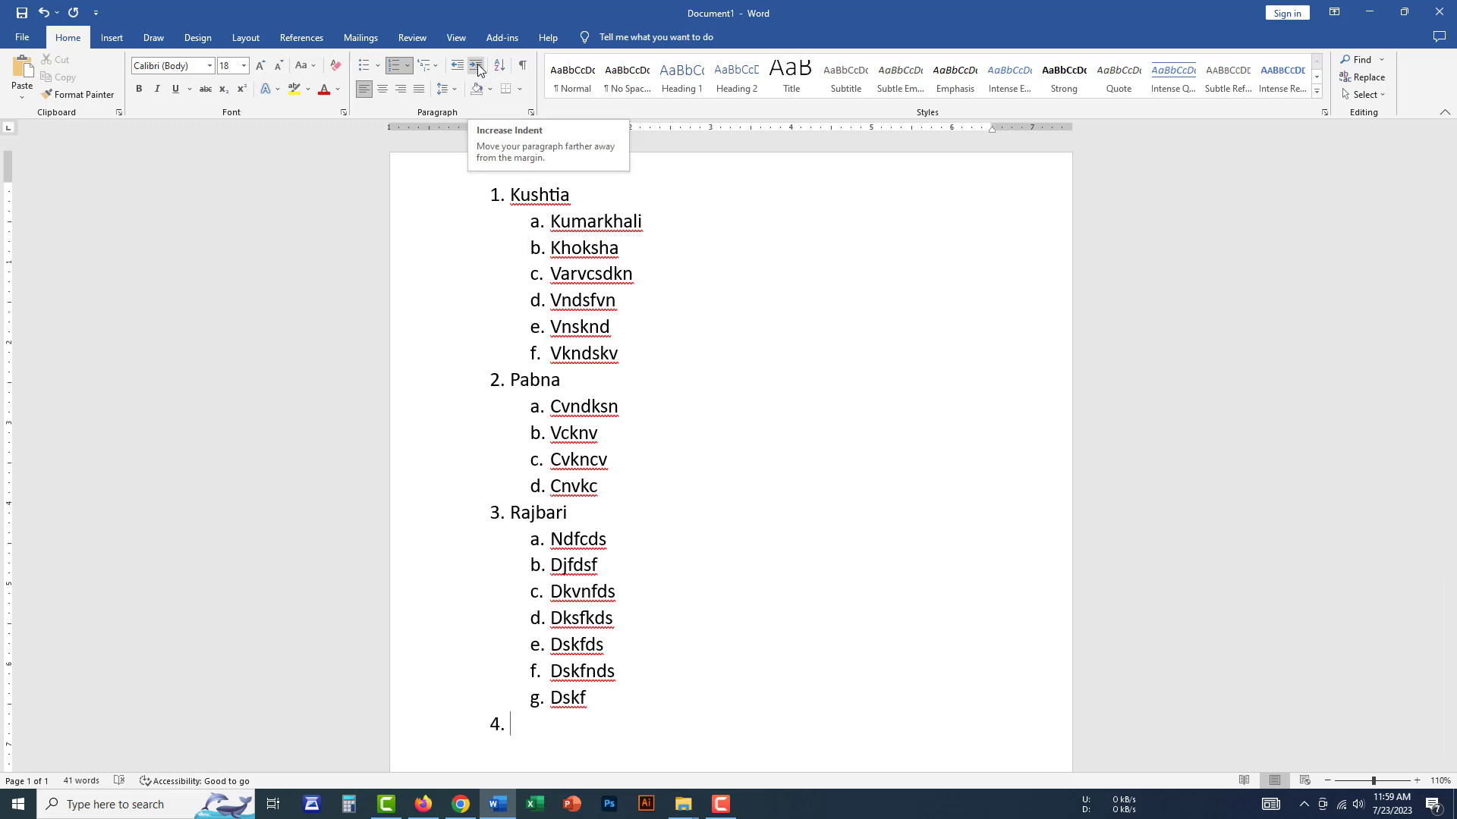
Remove the numbering from Kushtia through Dskf by setting it to None, and clear the number from the empty last line
drag(634, 705, 349, 214)
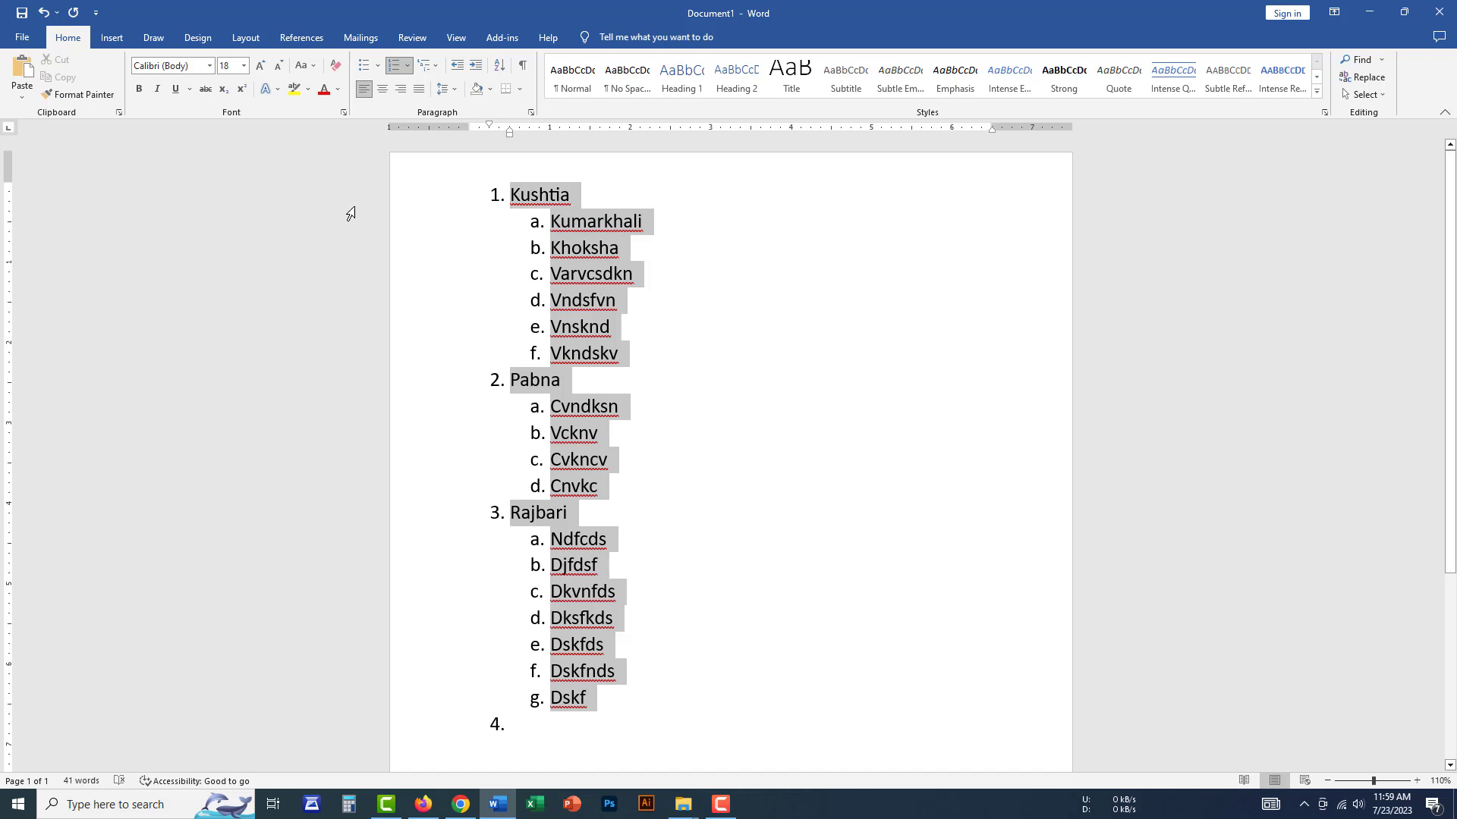
click(410, 67)
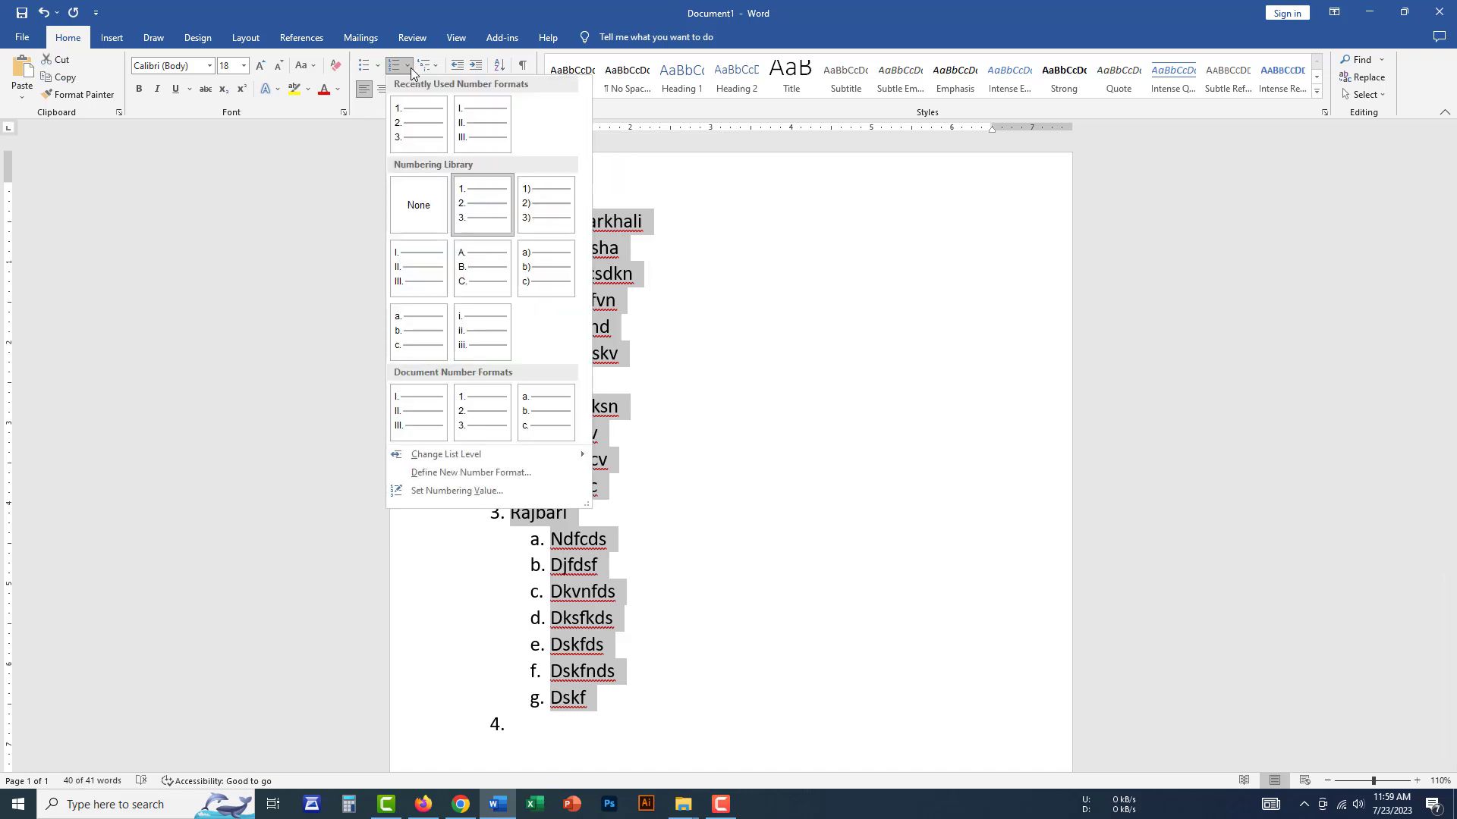
click(417, 204)
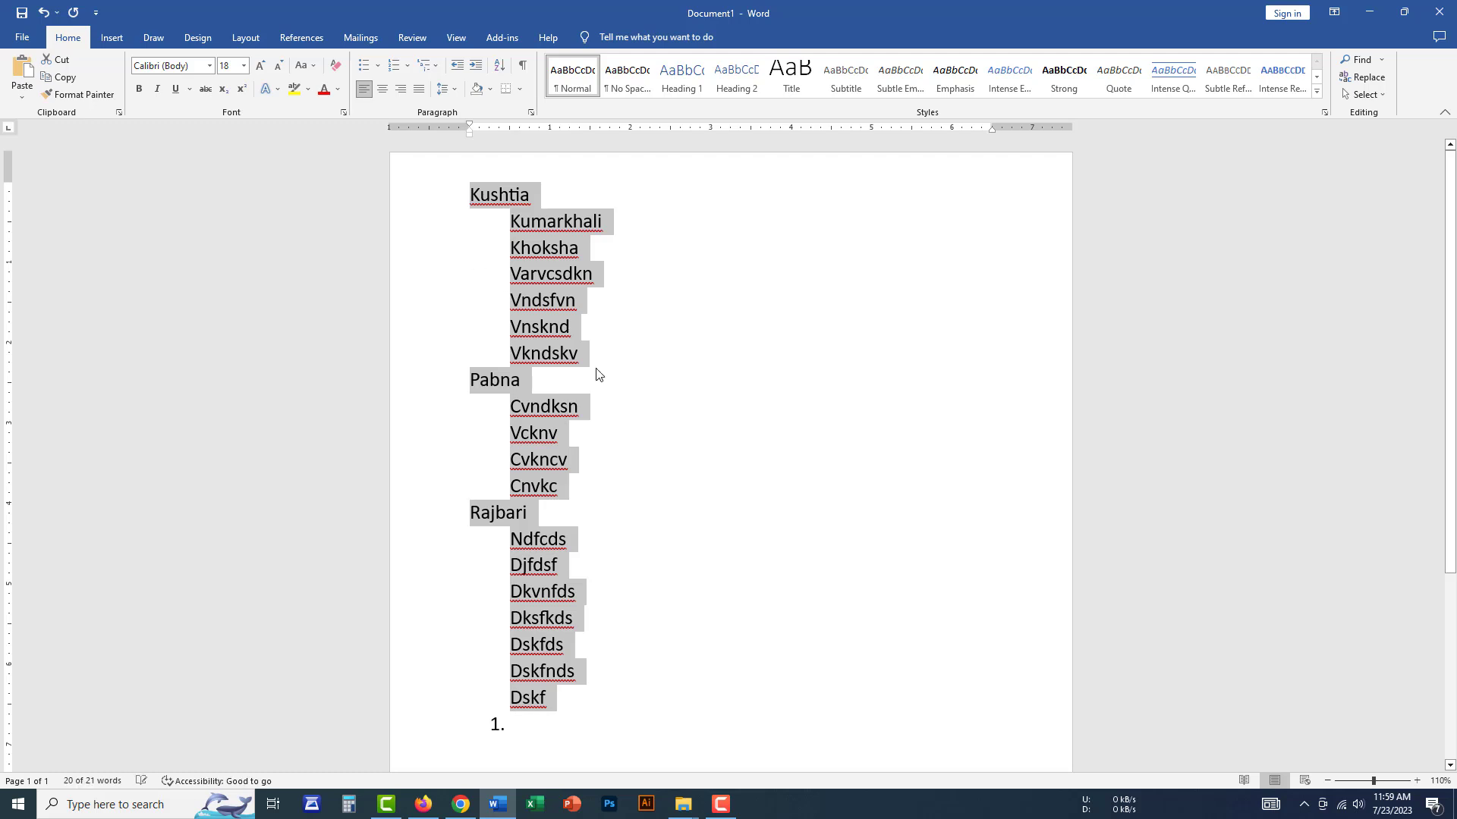
click(572, 730)
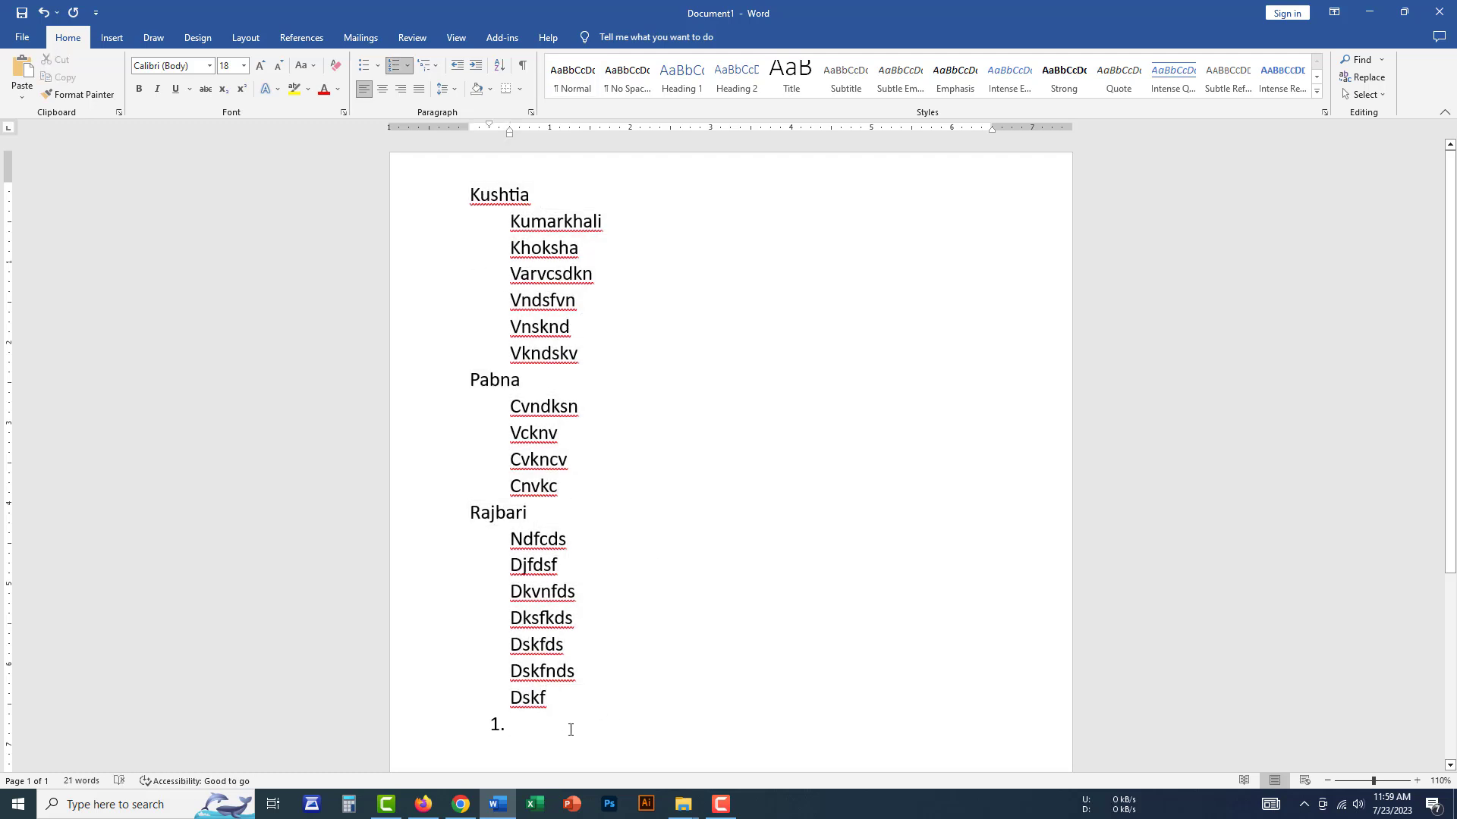
key(BackSpace)
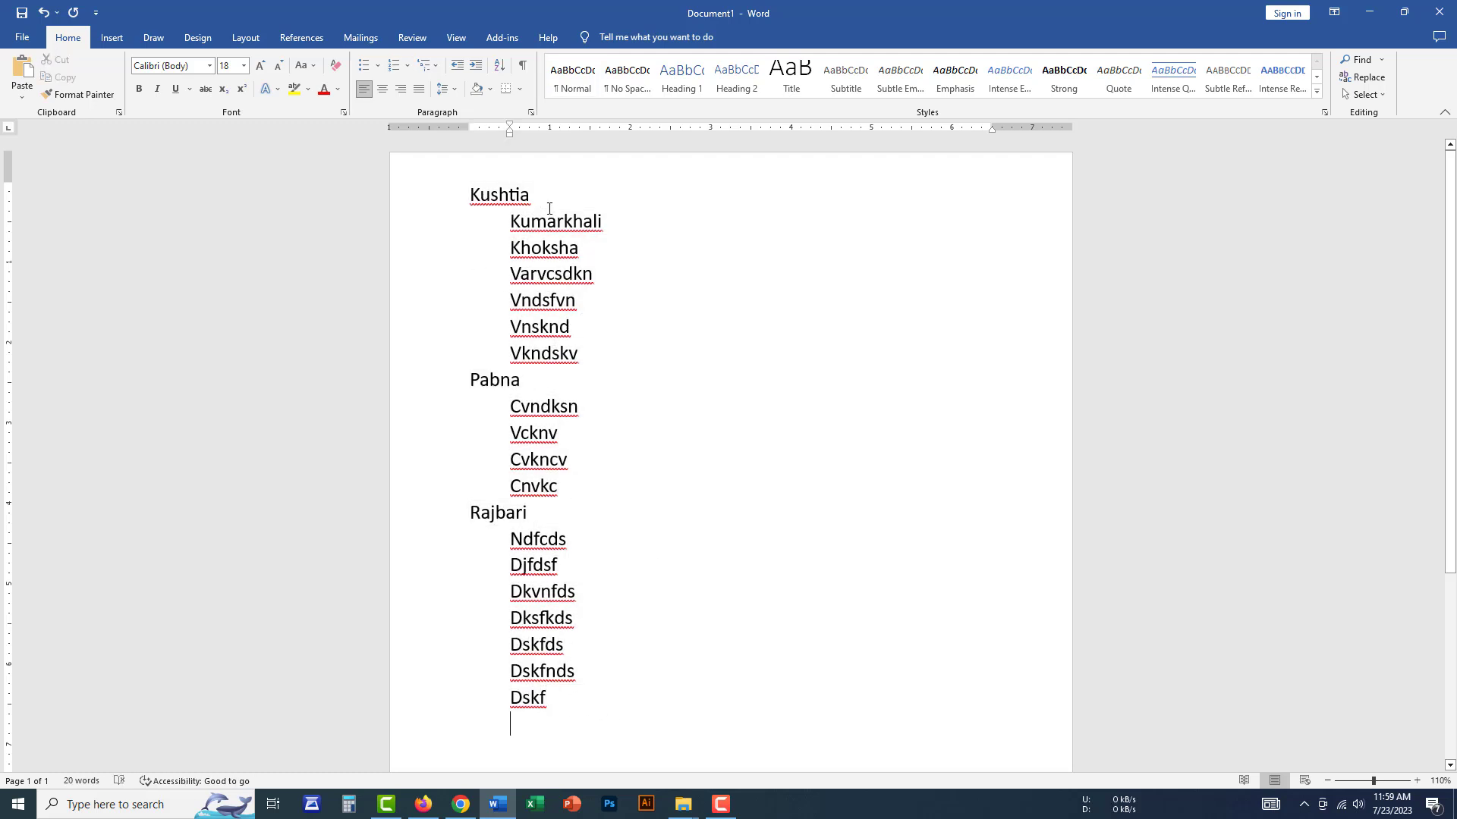